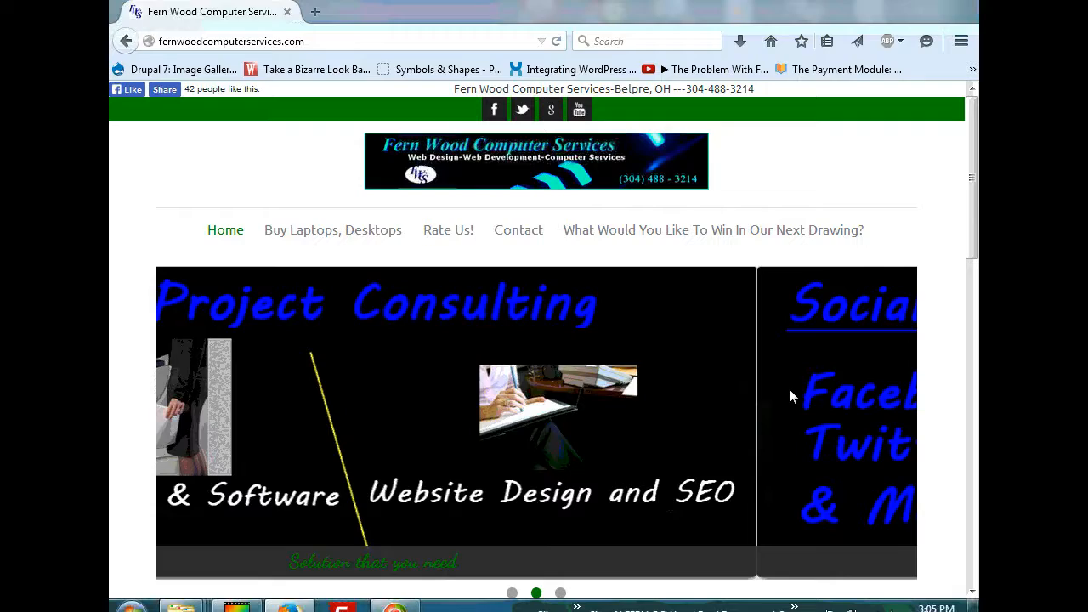
Look over the Fern Wood Computer Services home page, including its slideshow, web services and articles sections
scroll(768, 409, "down", 3)
scroll(768, 409, "up", 2)
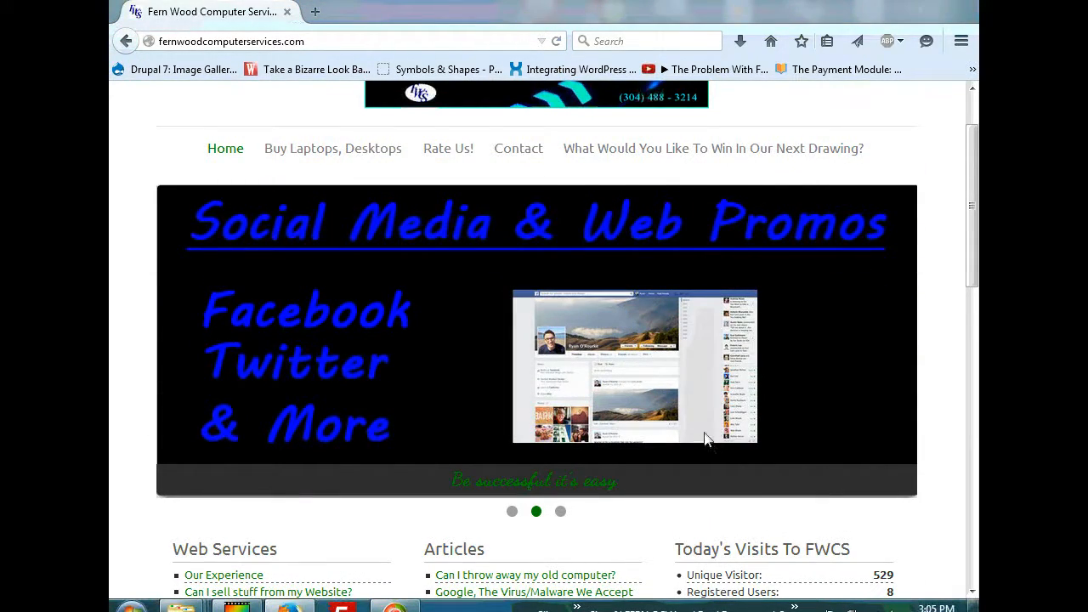
scroll(704, 438, "down", 1)
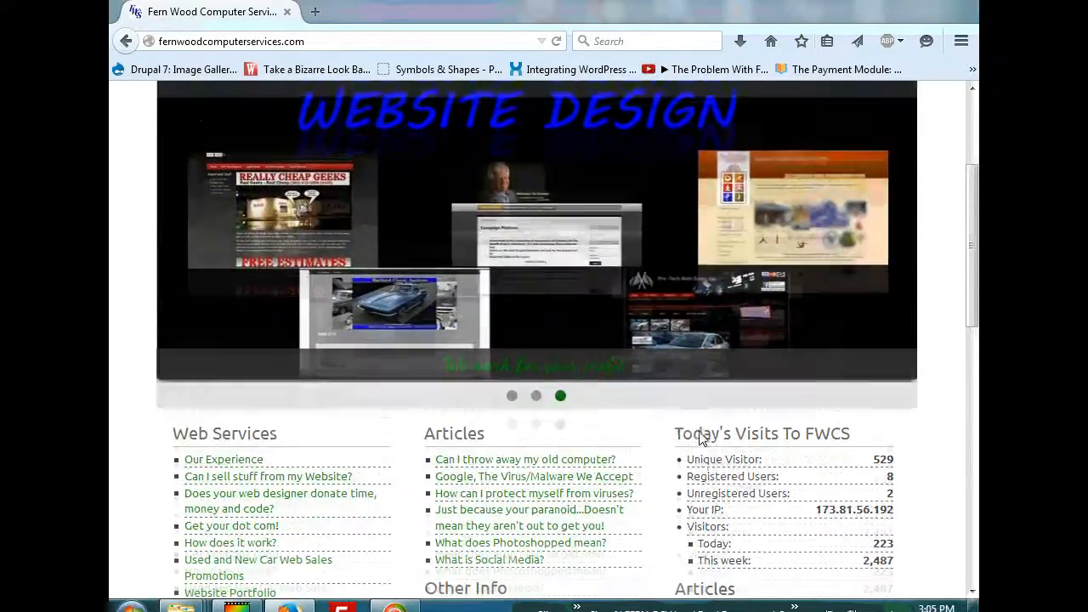
scroll(702, 439, "down", 1)
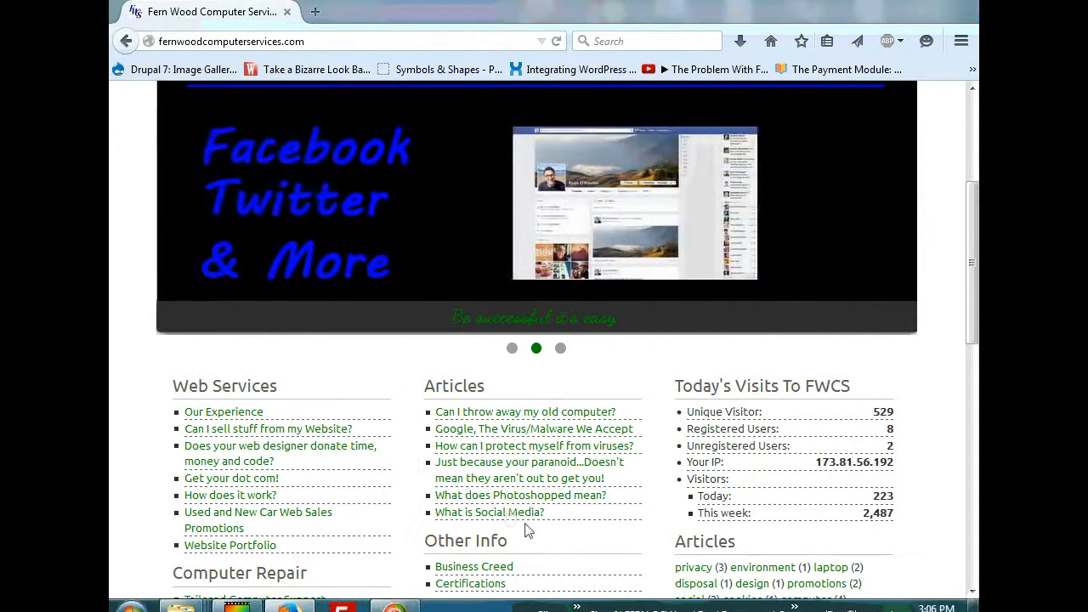
scroll(584, 536, "up", 2)
scroll(584, 537, "down", 2)
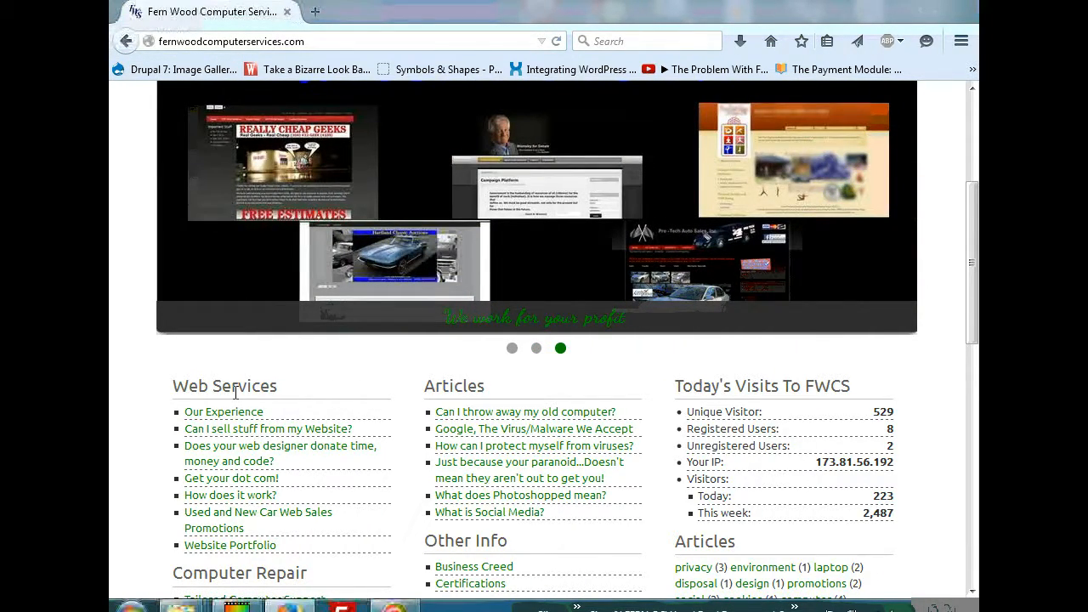
scroll(246, 412, "up", 3)
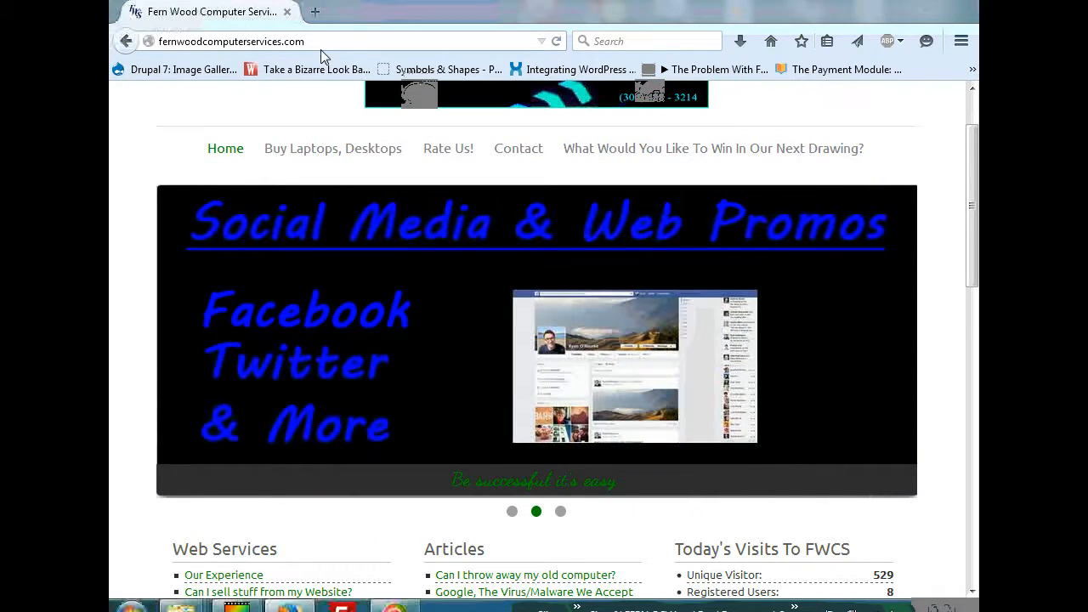
scroll(308, 127, "up", 2)
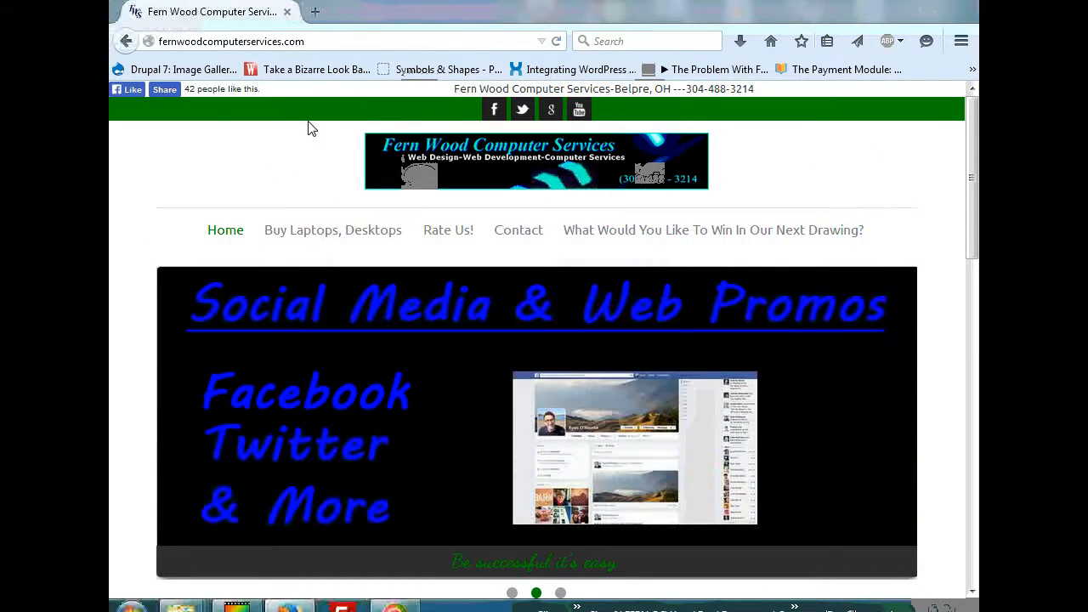
Load photofiltre.free.fr in a new browser tab
left_click(315, 13)
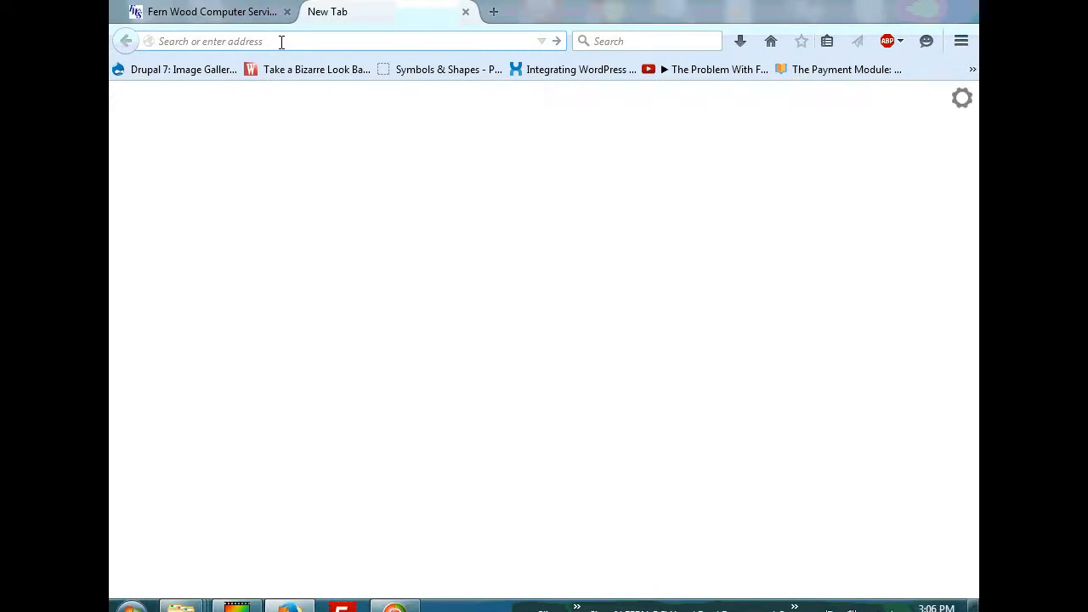
type("photofil")
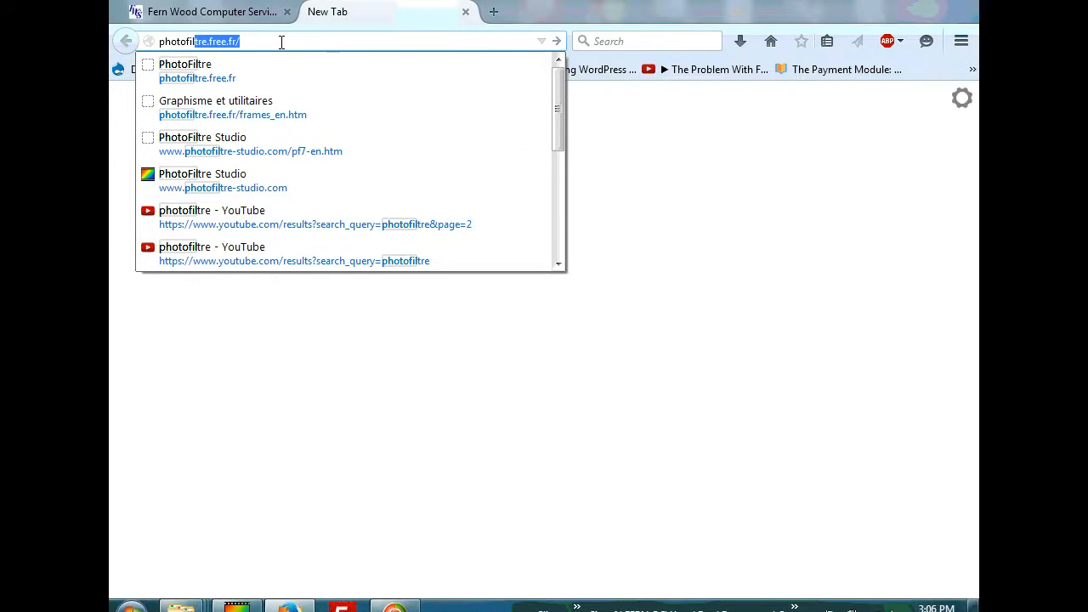
type("tre")
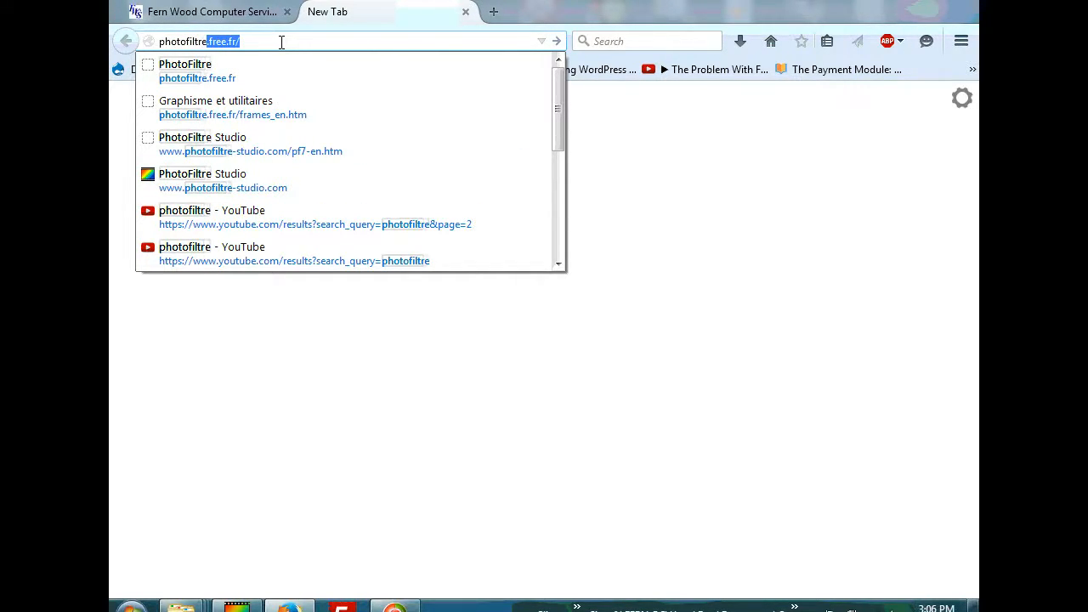
type(".fr")
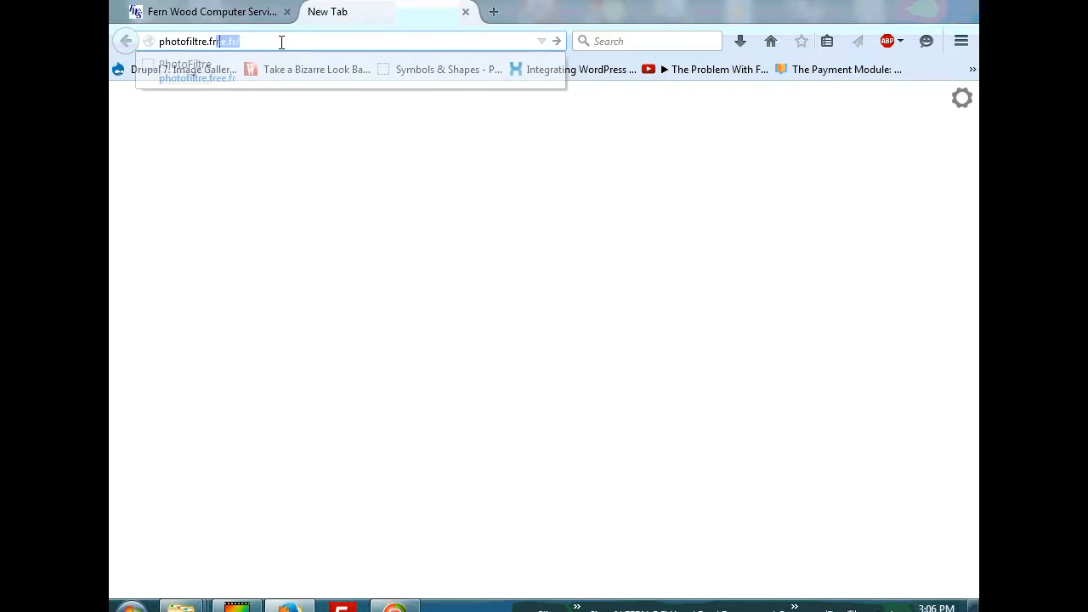
type("ee.f")
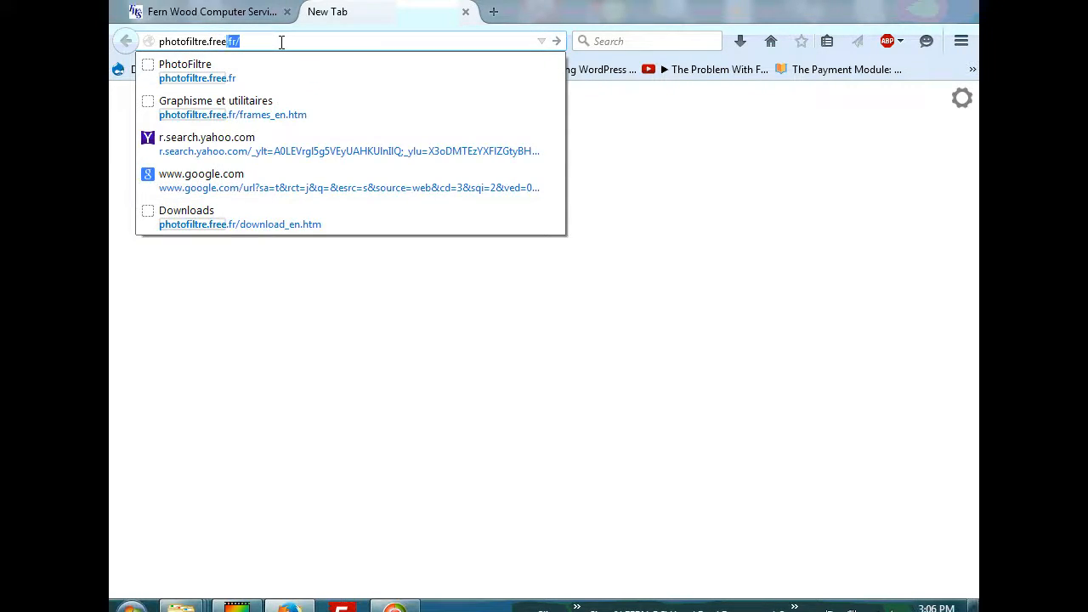
type("r")
key("Return")
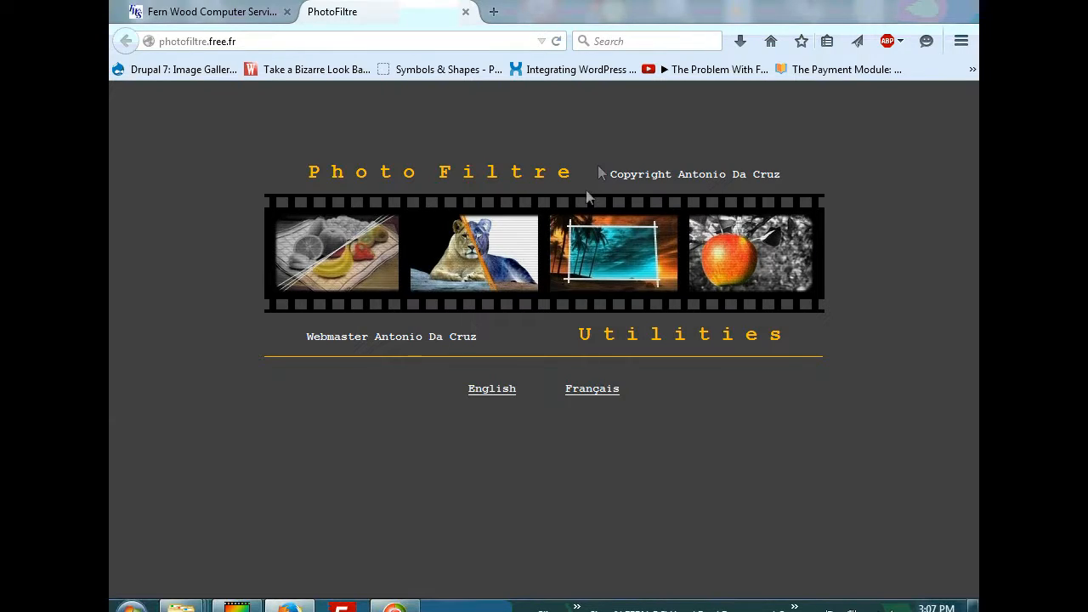
Enter the English version of the site and follow the PhotoFiltre 7.1.2 link in the news list
left_click(624, 41)
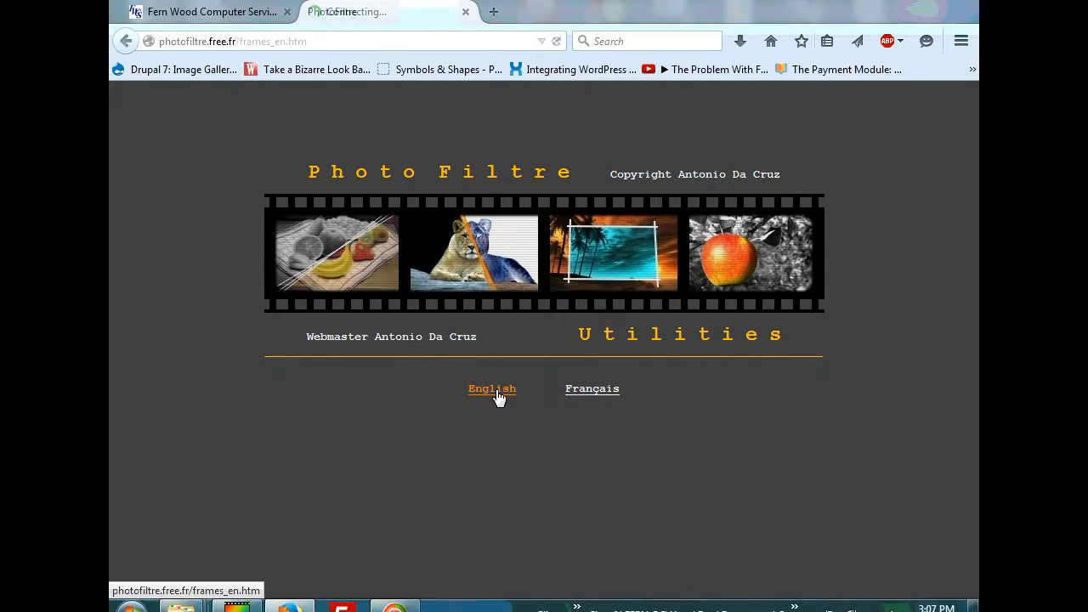
left_click(498, 395)
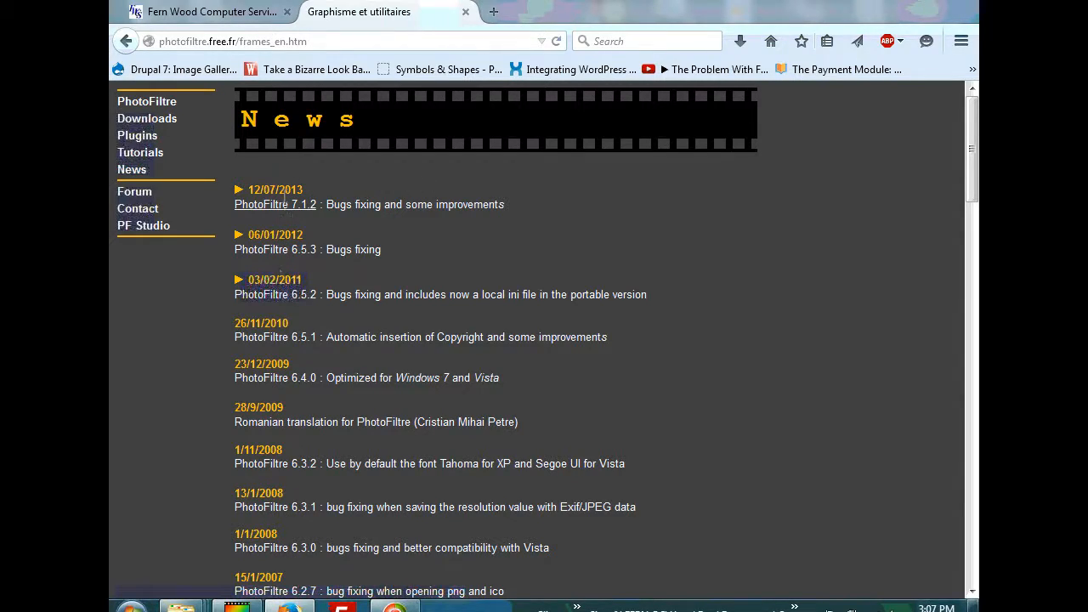
left_click(302, 211)
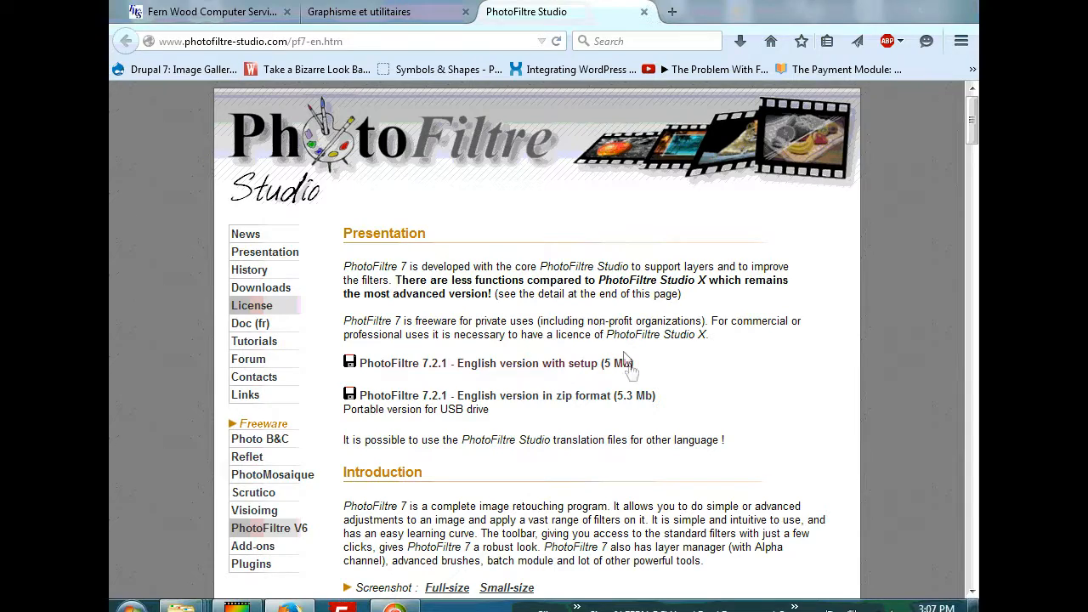
Open the downloaded pf7-en-7.2.1.zip archive and extract all of its contents to the Desktop
scroll(582, 368, "down", 2)
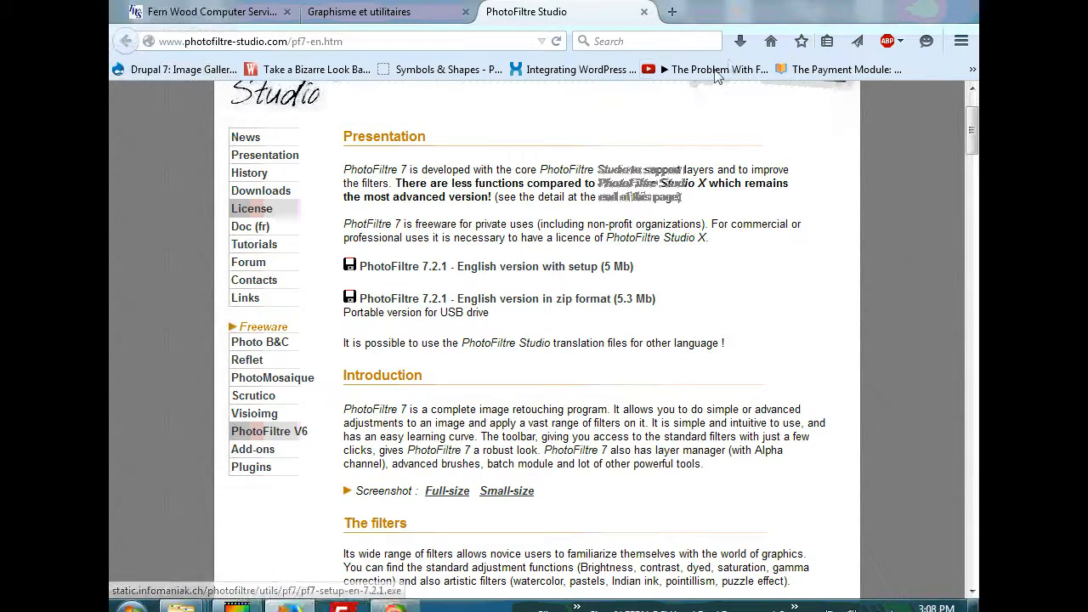
left_click(740, 41)
left_click(740, 289)
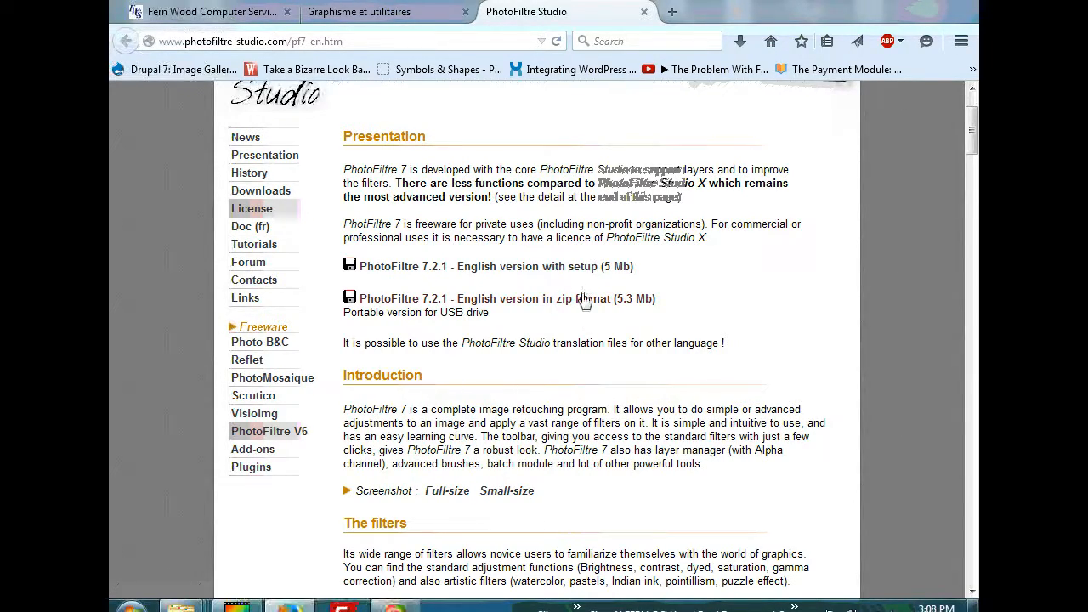
left_click(741, 44)
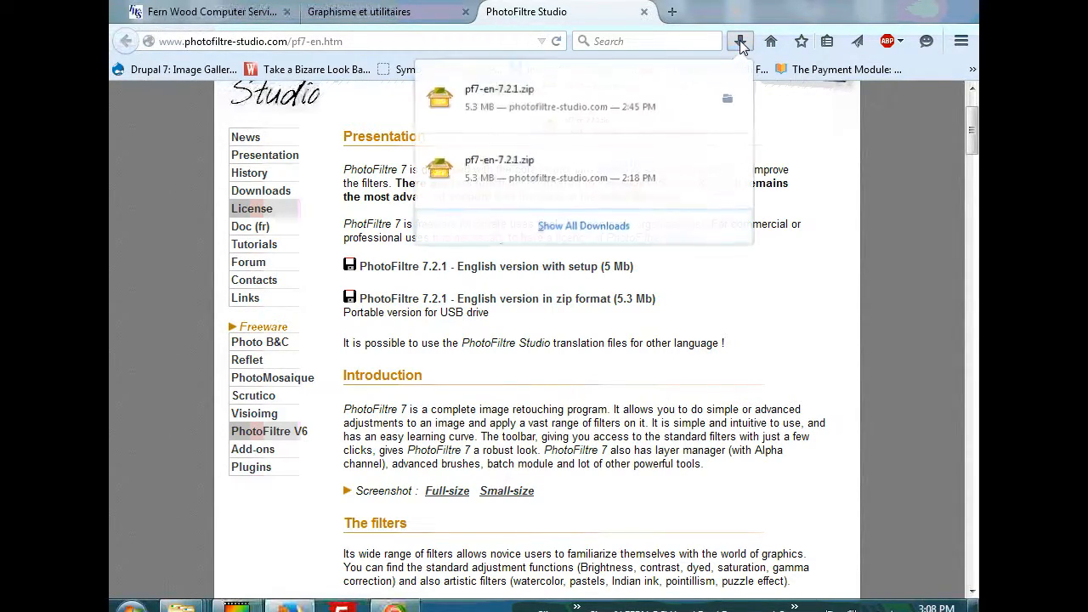
left_click(529, 113)
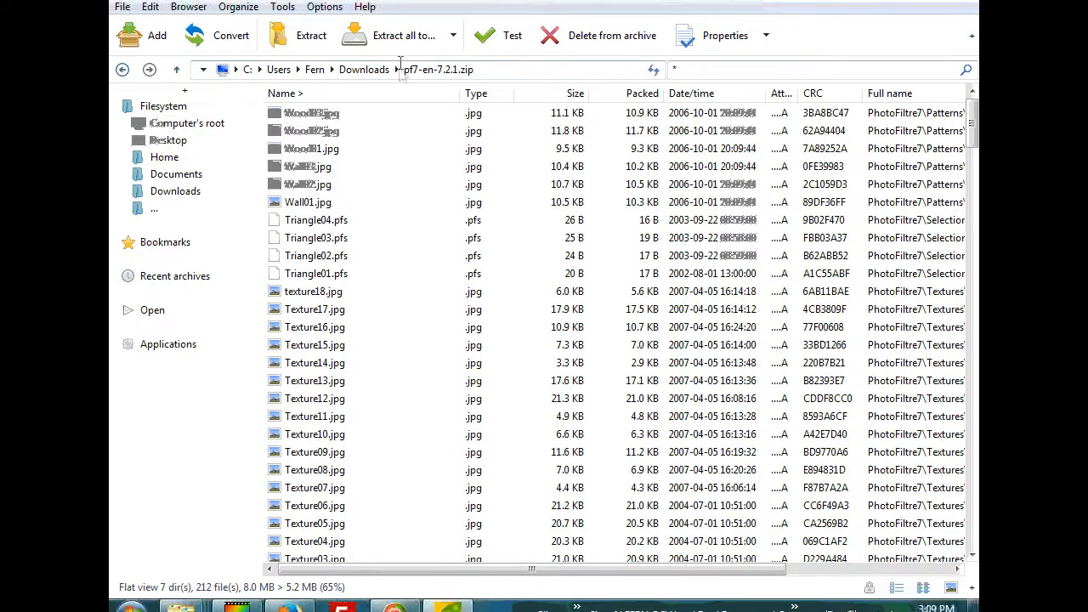
left_click(379, 40)
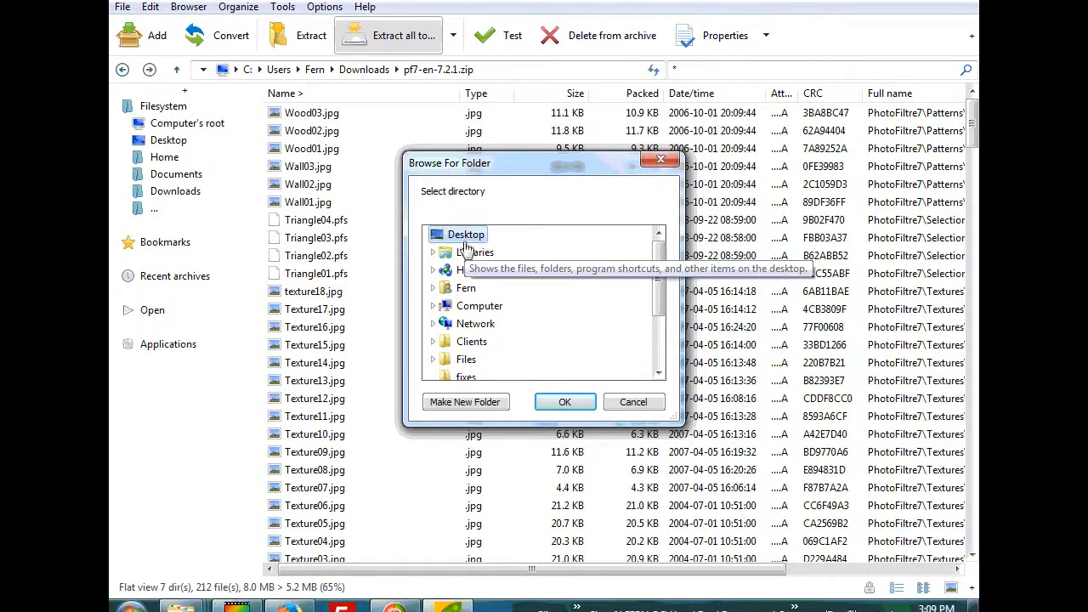
left_click(565, 403)
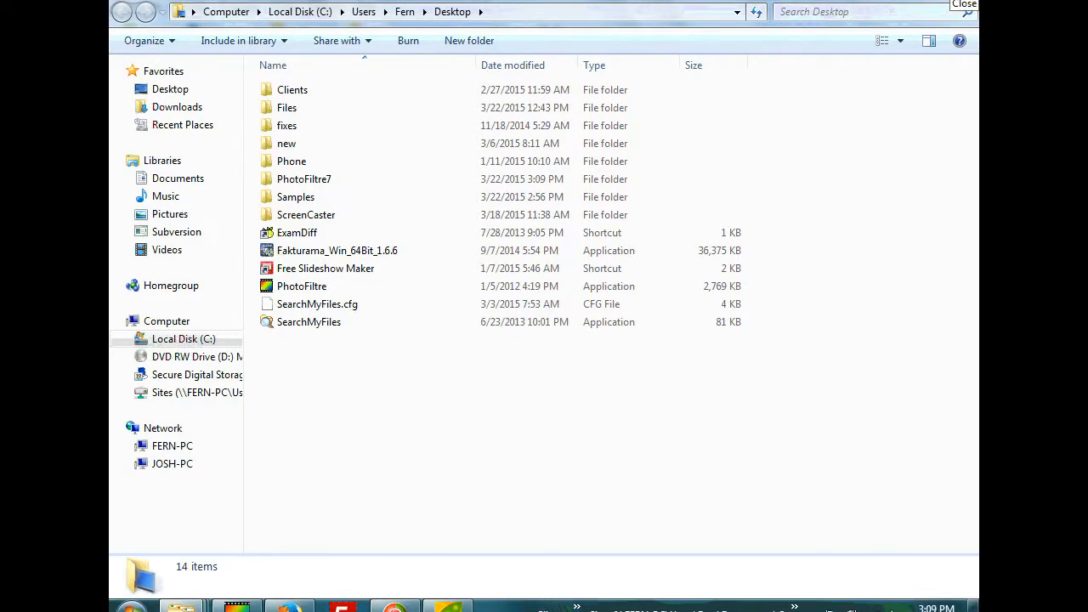
Clear the open windows off the screen and move the extracted PhotoFiltre7 folder to an empty area of the desktop
left_click(960, 3)
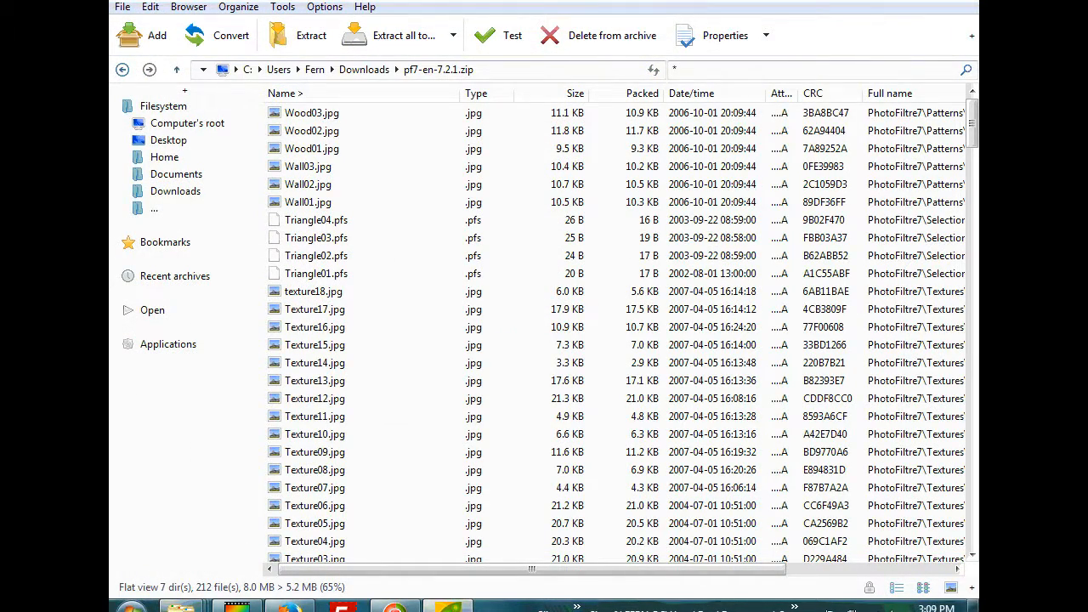
left_click(959, 2)
left_click(896, 1)
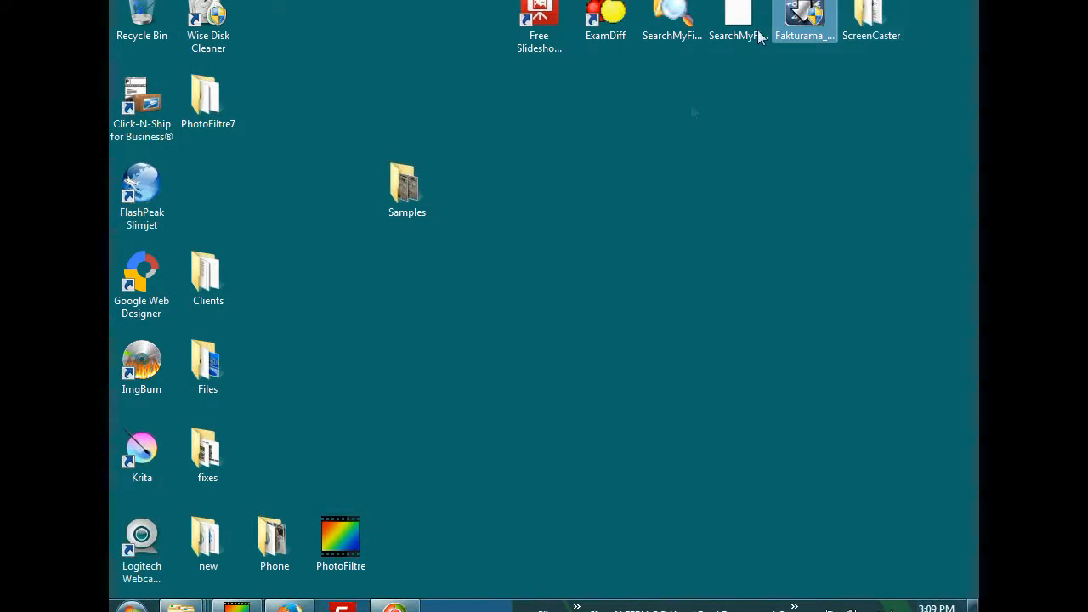
left_click_drag(217, 100, 659, 165)
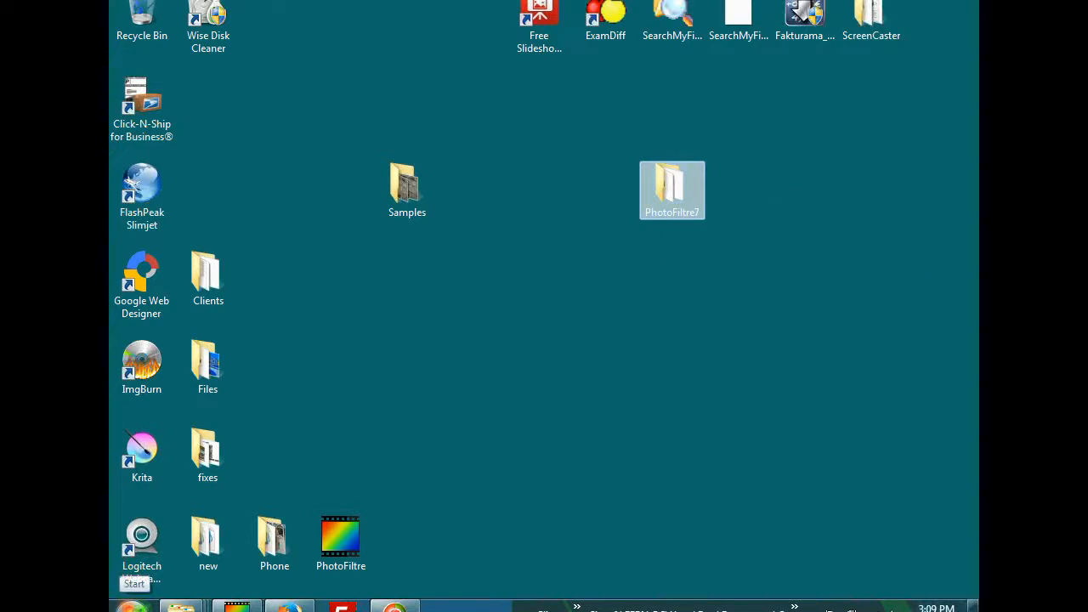
left_click(132, 605)
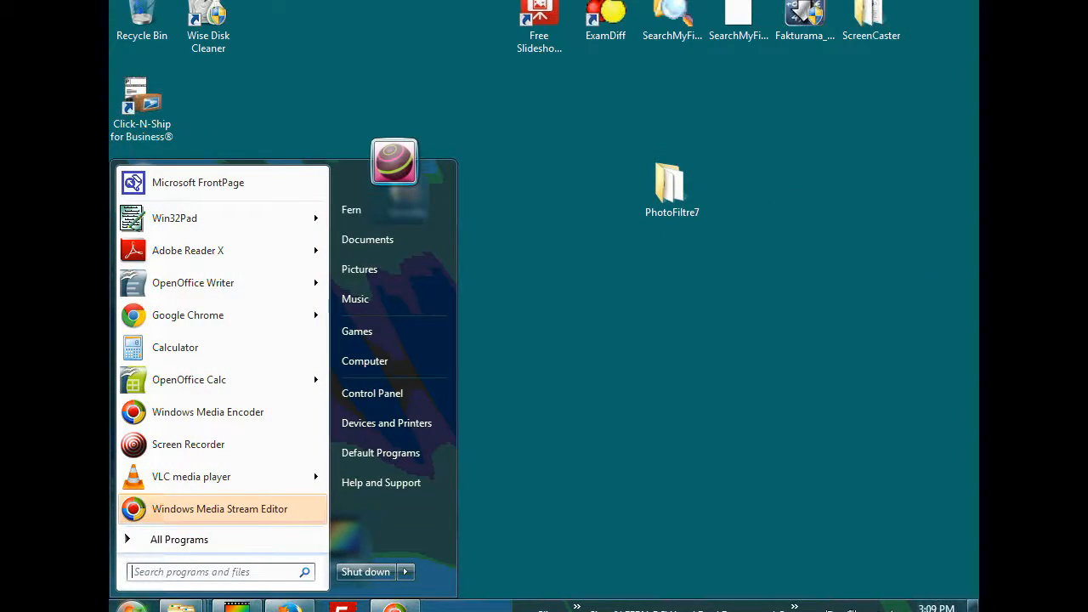
left_click(170, 542)
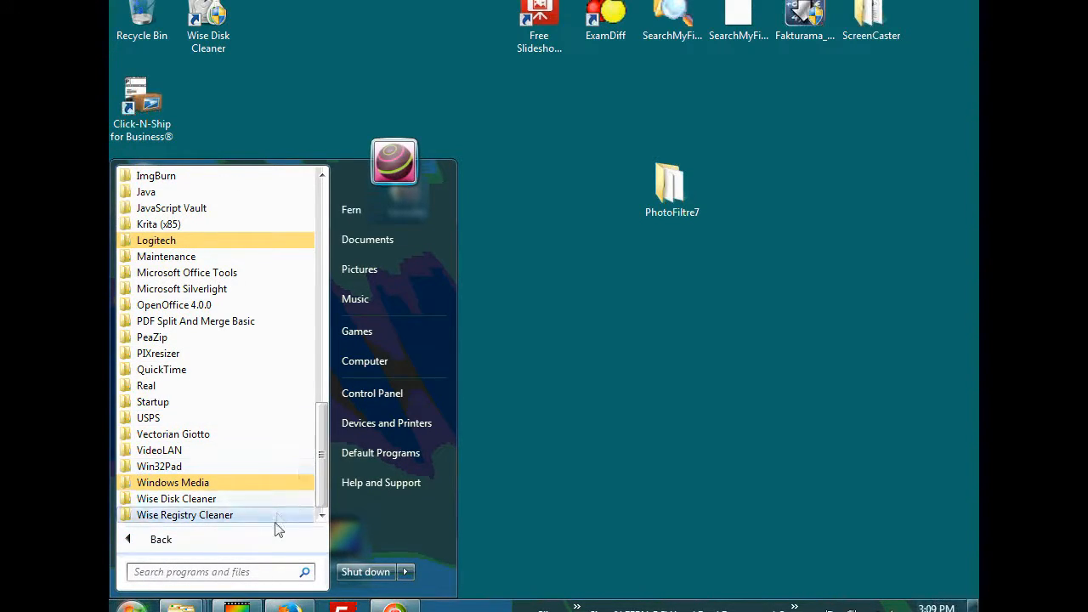
left_click(850, 383)
Open the PhotoFiltre7 folder on the desktop
left_click(678, 196)
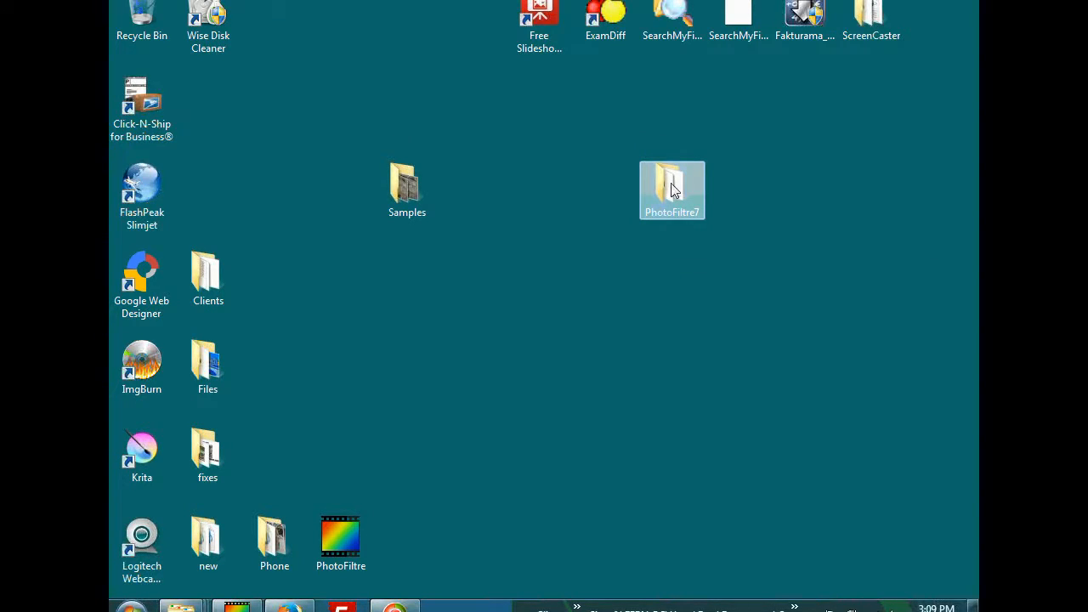
mouse_move(669, 212)
right_click(671, 197)
left_click(690, 207)
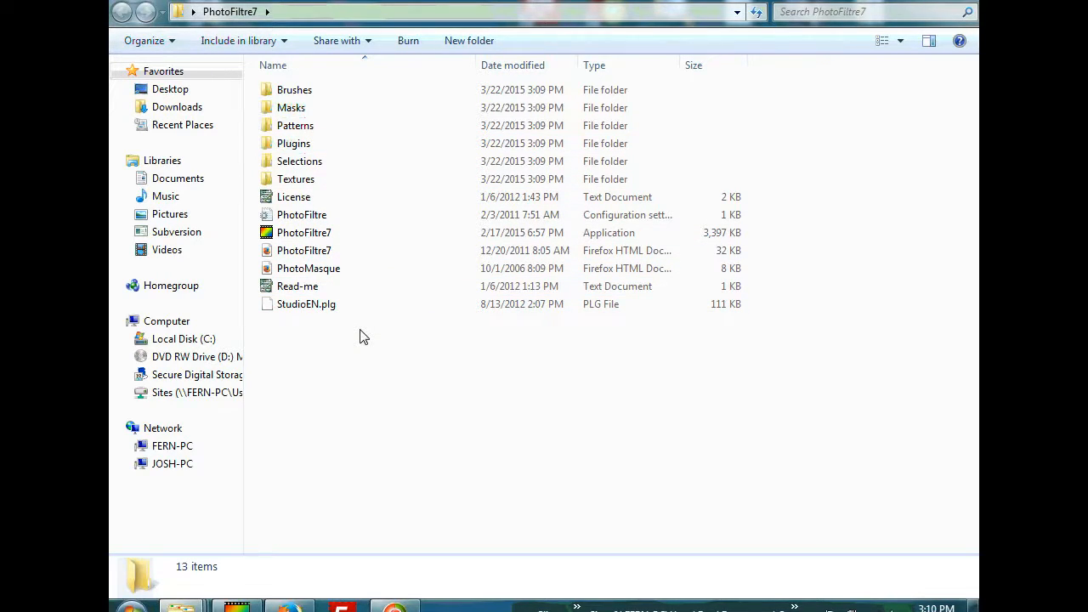
Create a desktop shortcut for the PhotoFiltre7 application file
right_click(323, 241)
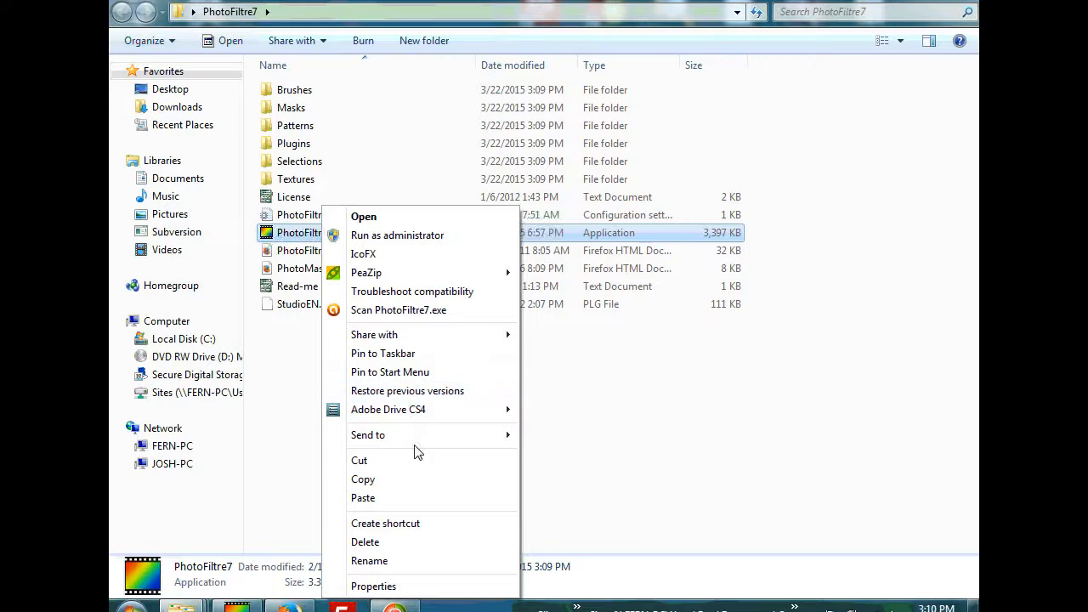
mouse_move(423, 440)
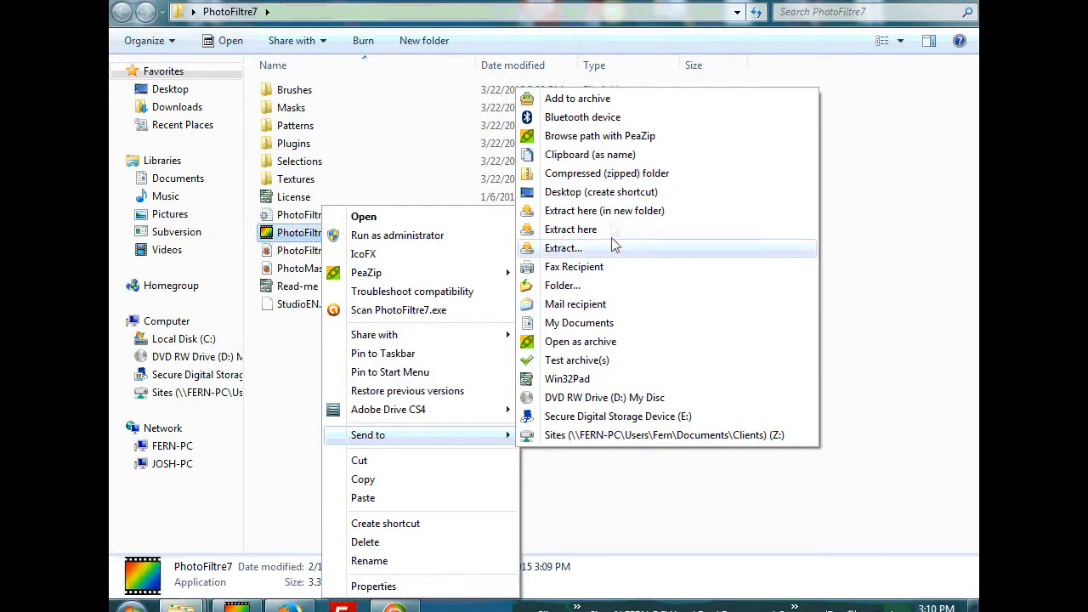
left_click(603, 192)
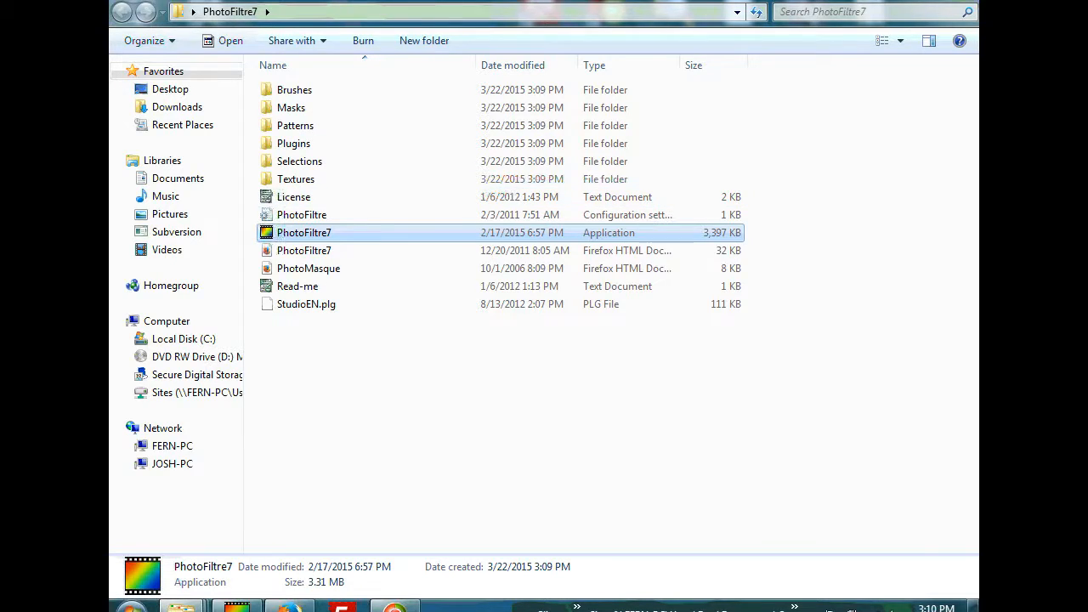
Put away the folder window, then place the PhotoFiltre7 folder beside the upper row of desktop icons and its shortcut just below that row
left_click(903, 1)
left_click_drag(672, 192, 472, 22)
left_click_drag(240, 114, 560, 132)
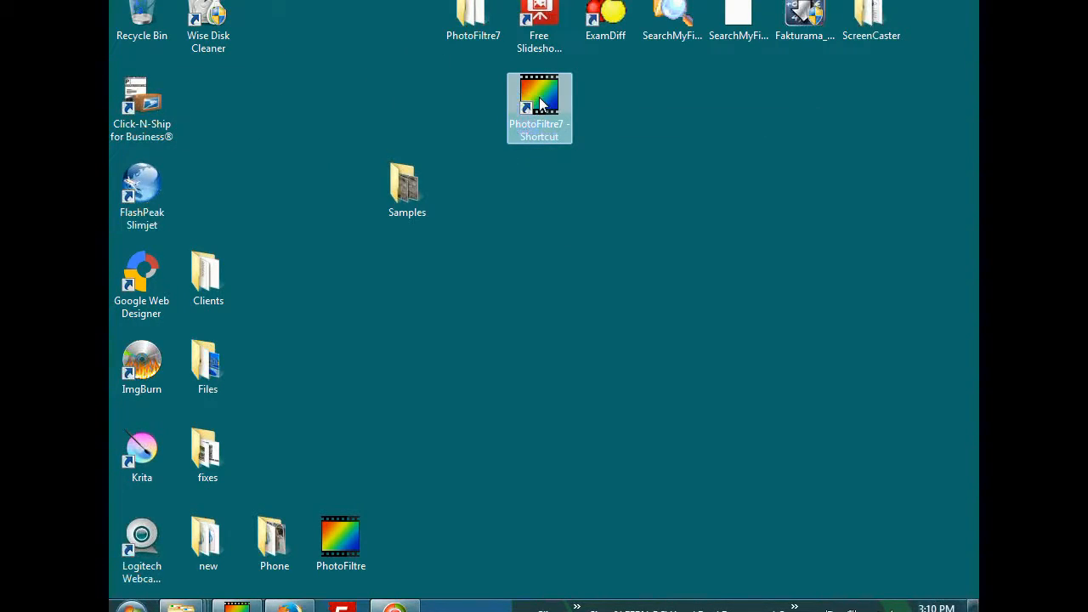
Launch PhotoFiltre 7 from its new desktop shortcut
left_click(542, 132)
left_click(538, 112)
right_click(538, 116)
left_click(576, 115)
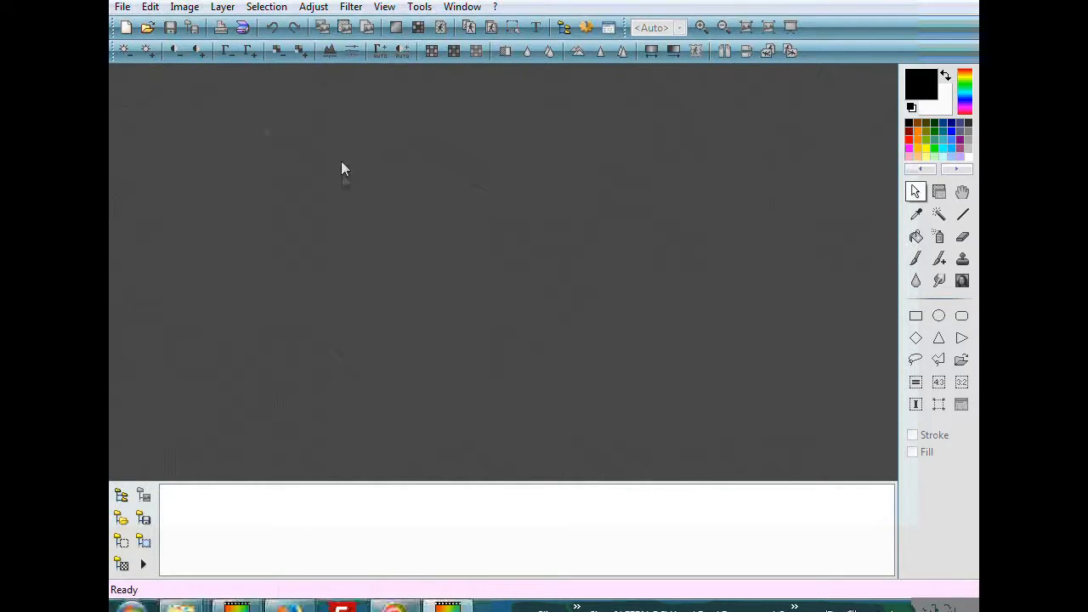
Open the image IMG_0810 from the Samples folder on the desktop
left_click(123, 10)
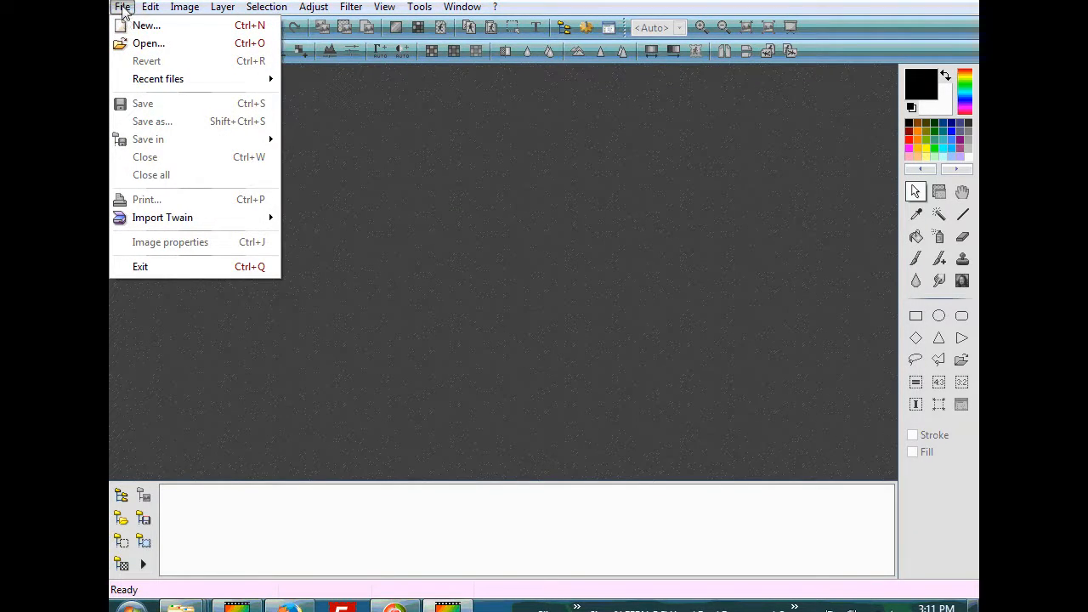
left_click(134, 48)
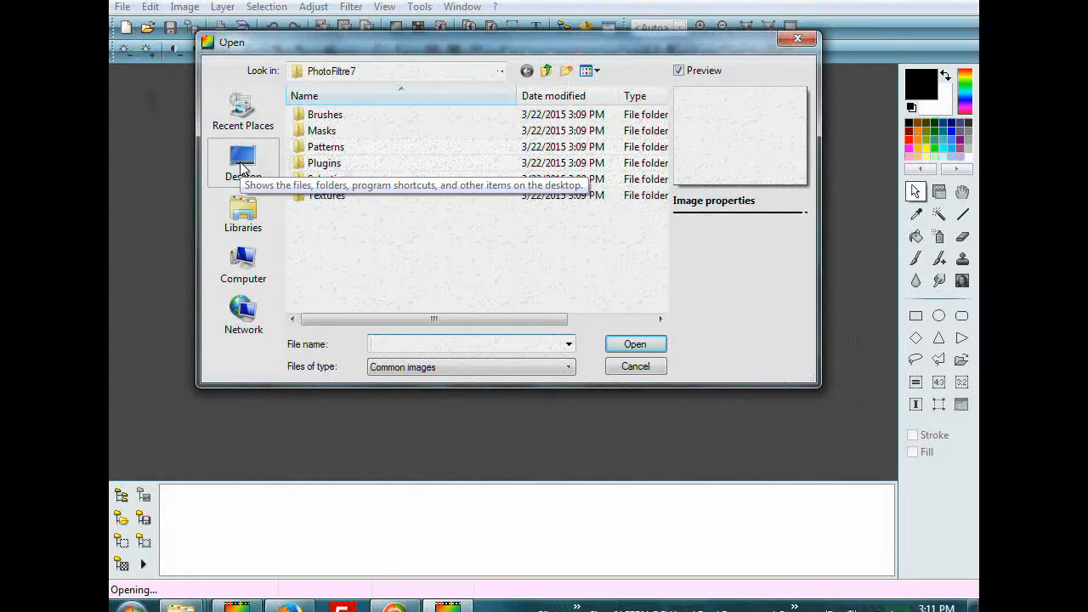
left_click(244, 169)
scroll(660, 243, "down", 2)
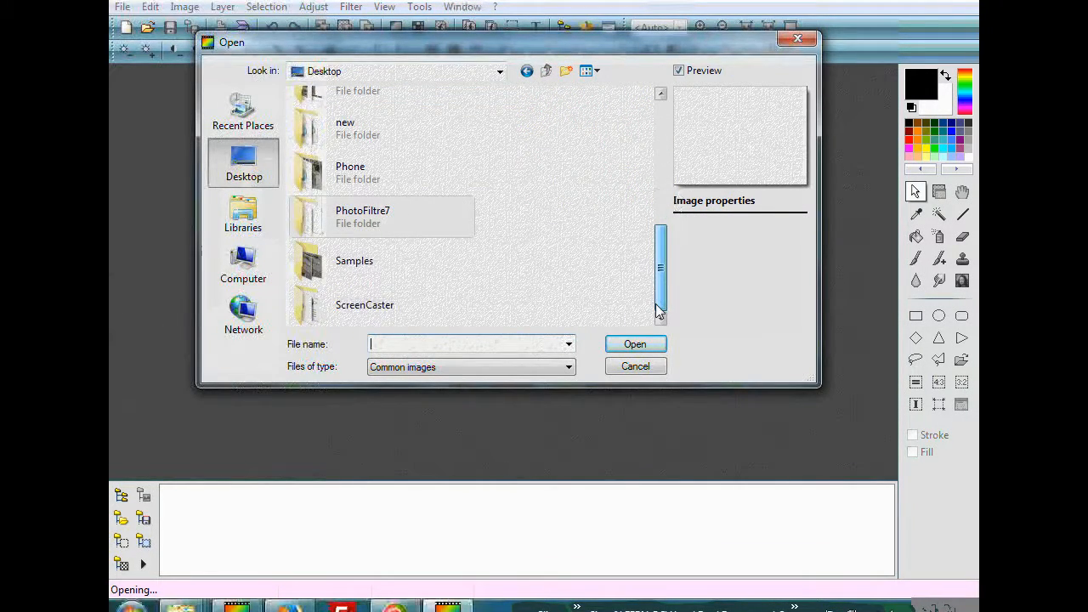
left_click(380, 268)
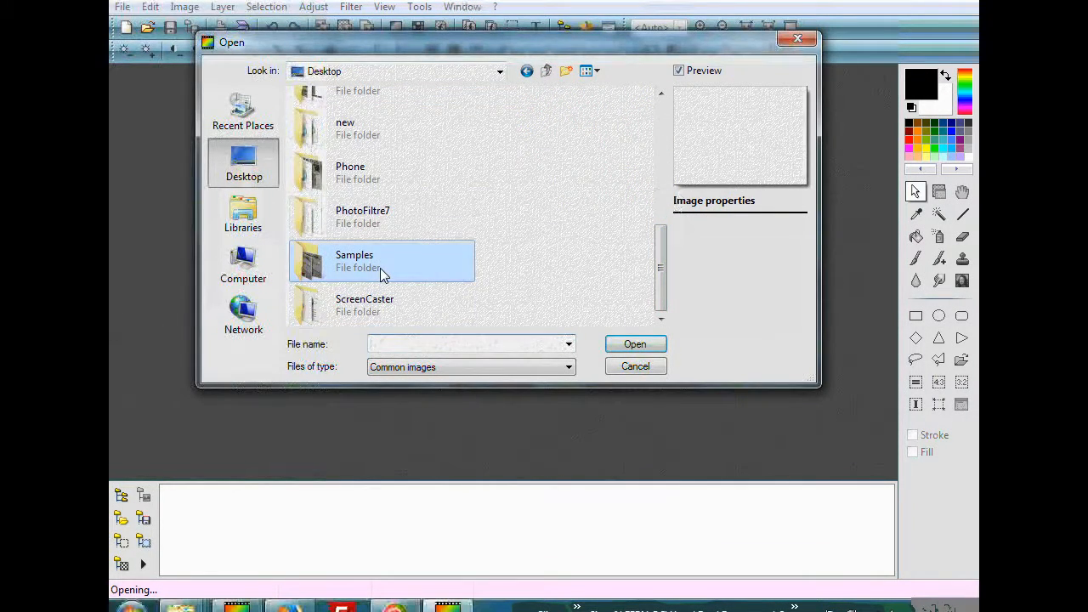
right_click(321, 268)
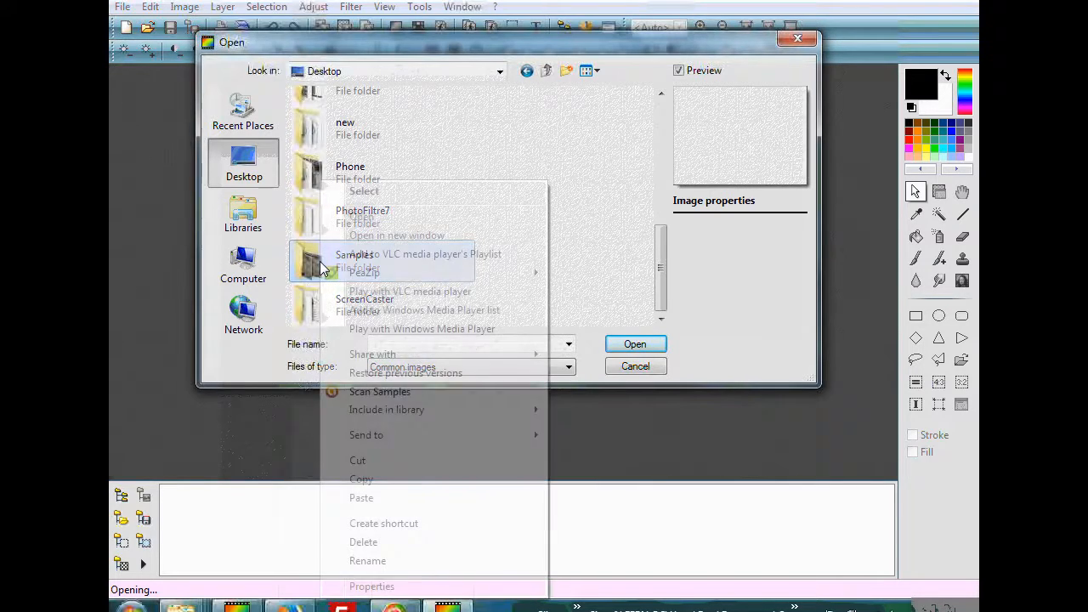
left_click(351, 214)
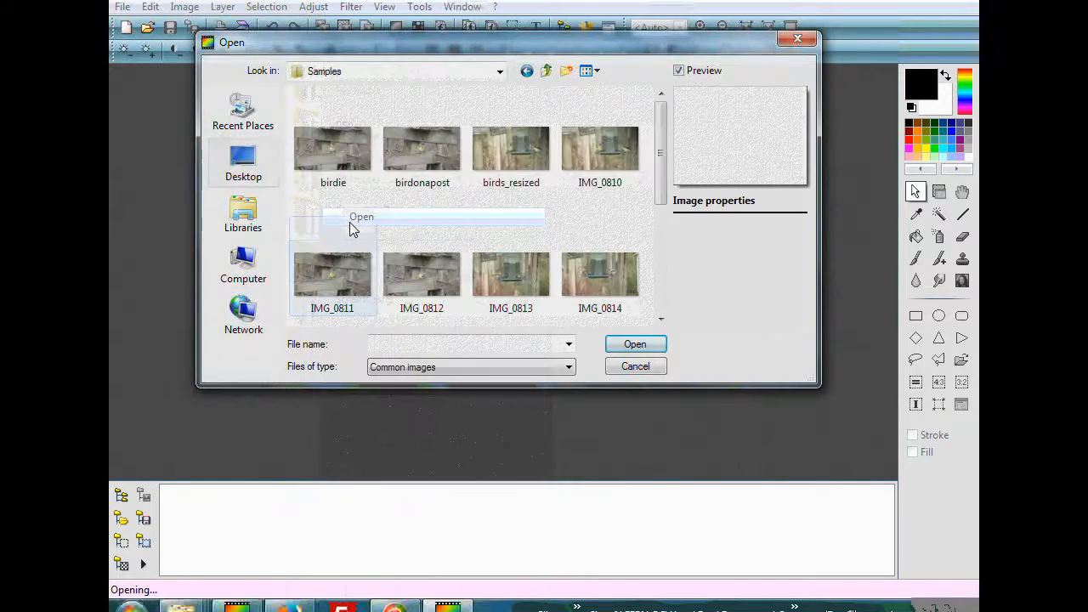
left_click(619, 170)
left_click(639, 345)
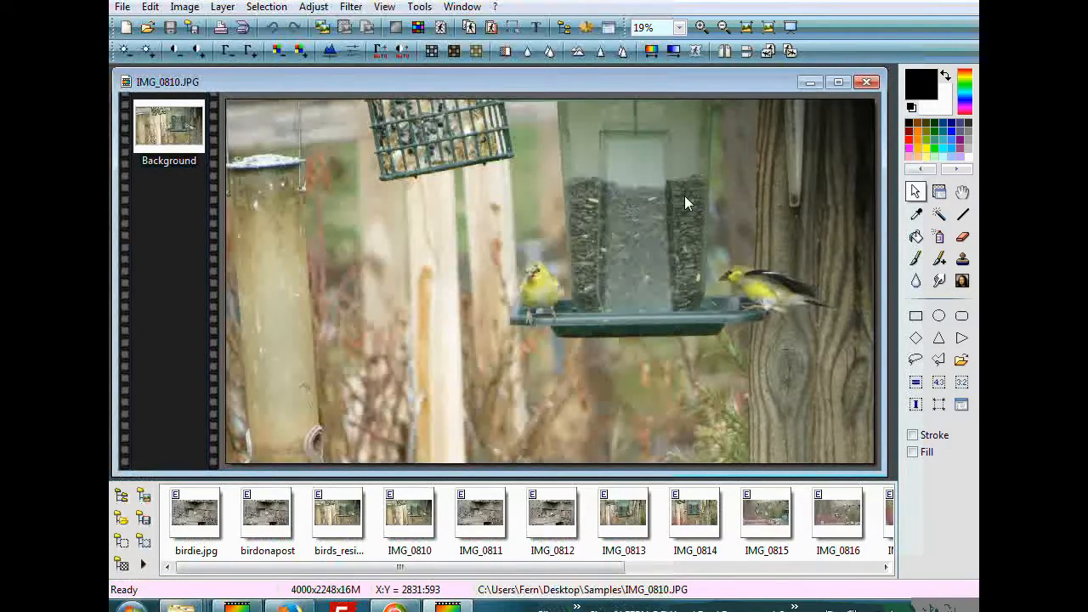
Examine different parts of the bird feeder photo at 100% zoom and at 25% zoom
left_click(679, 27)
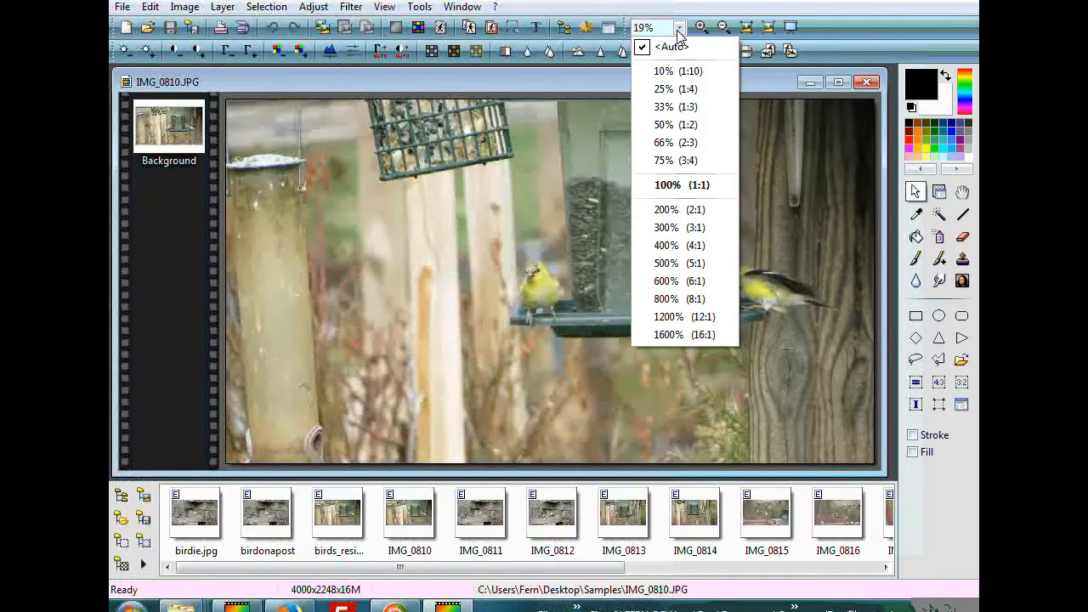
left_click(672, 187)
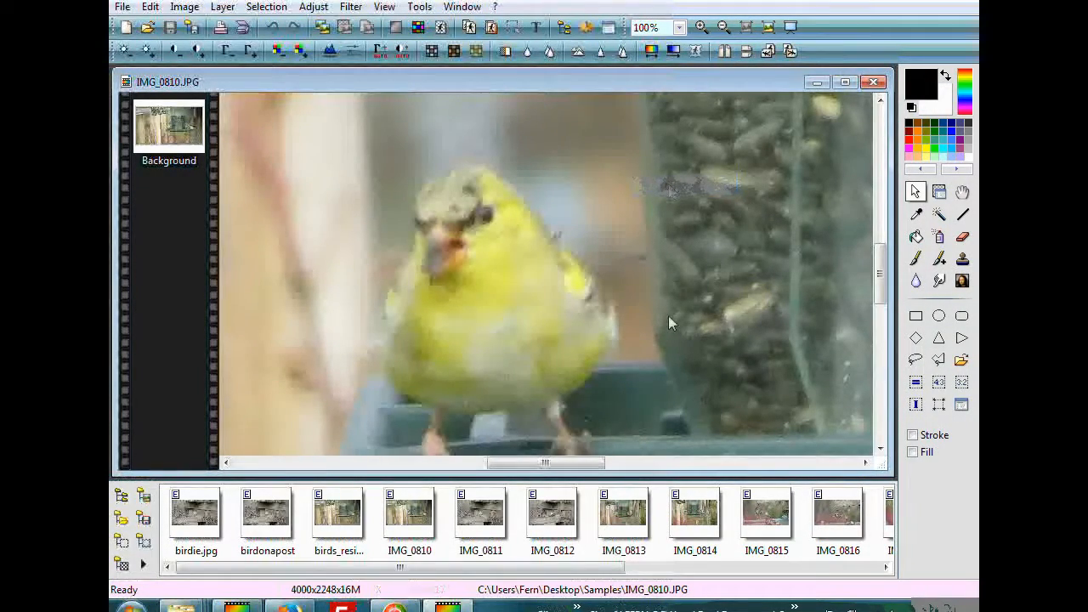
left_click_drag(558, 462, 337, 459)
left_click(680, 28)
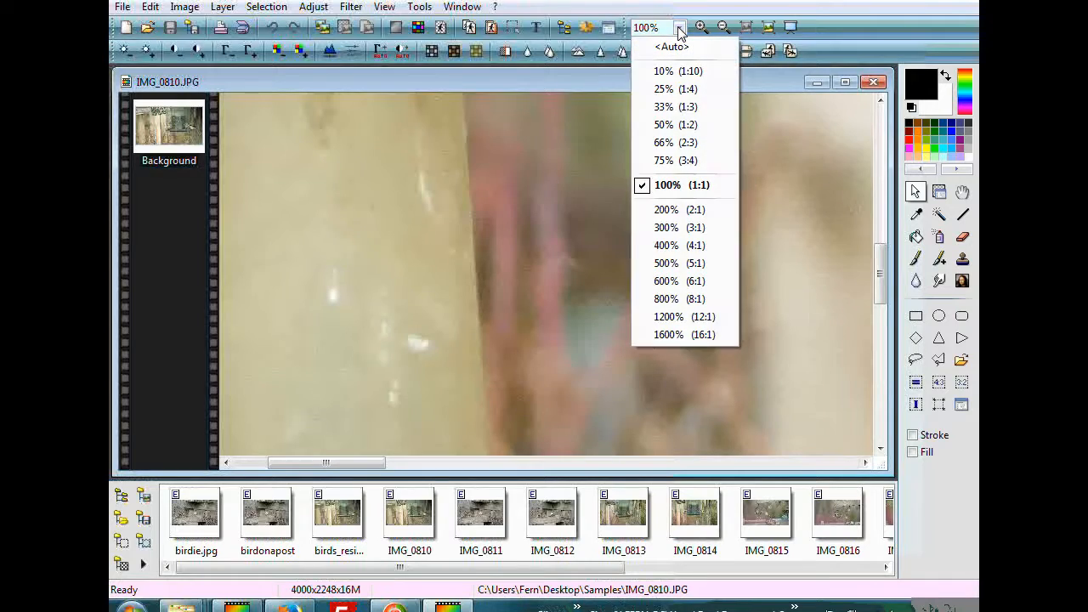
left_click(673, 88)
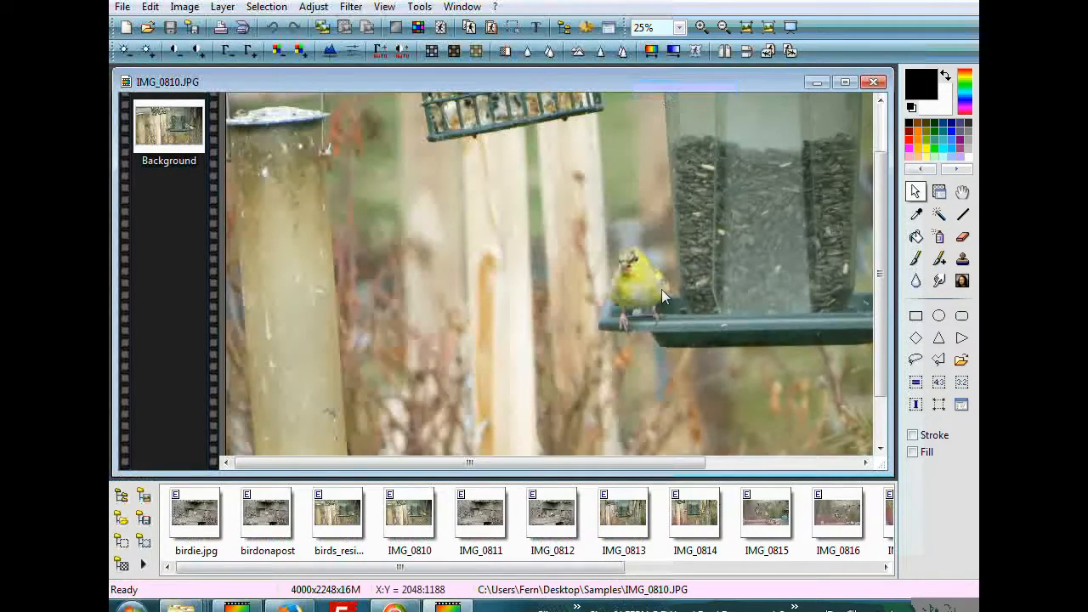
left_click_drag(540, 462, 693, 451)
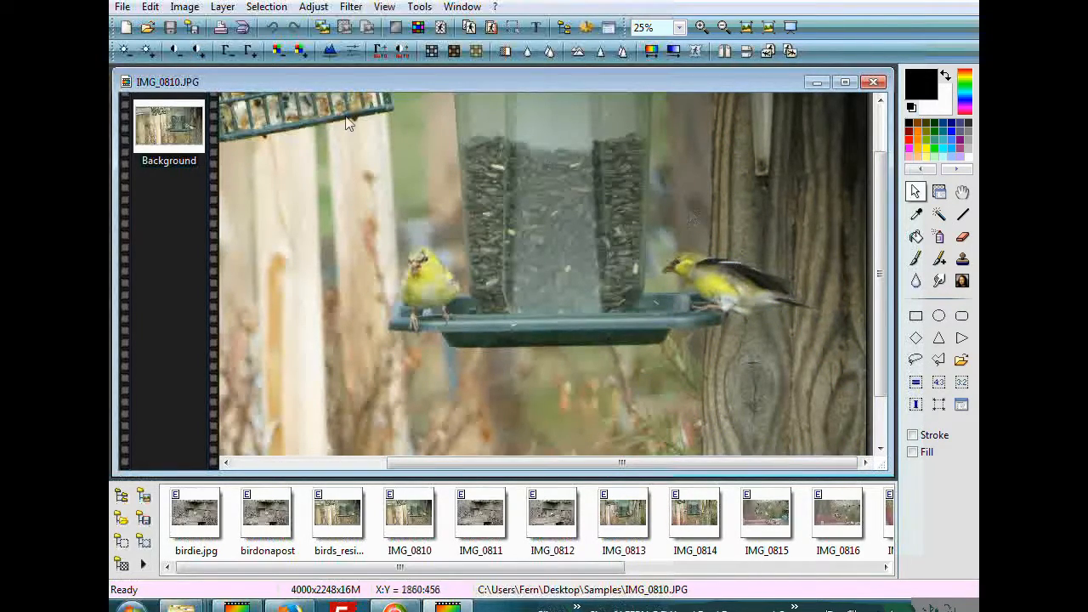
Check the photo's image size in inches, and return the size units to pixels
left_click(182, 7)
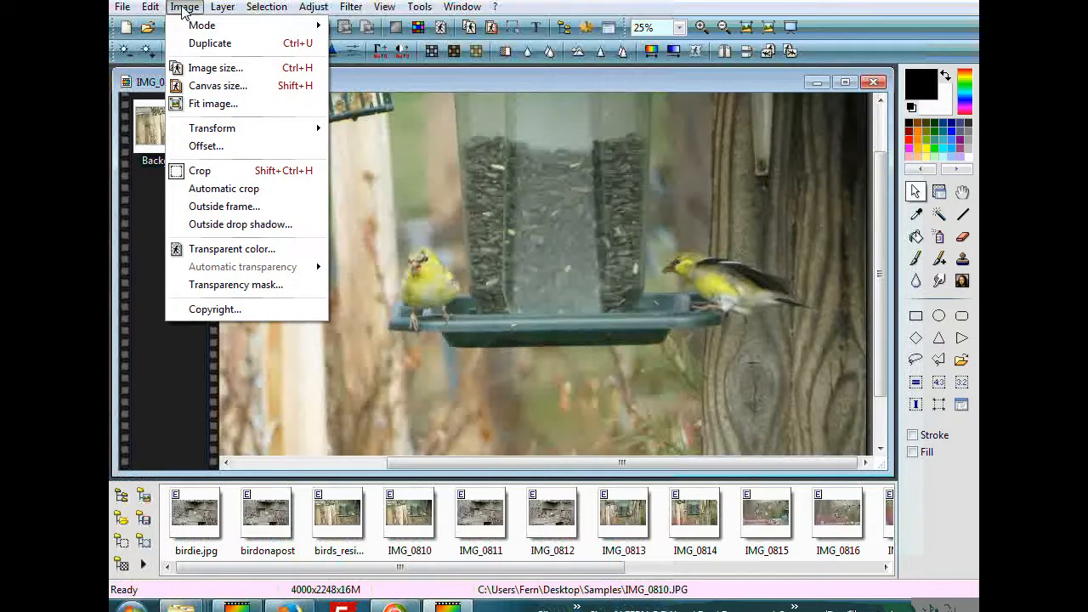
left_click(200, 68)
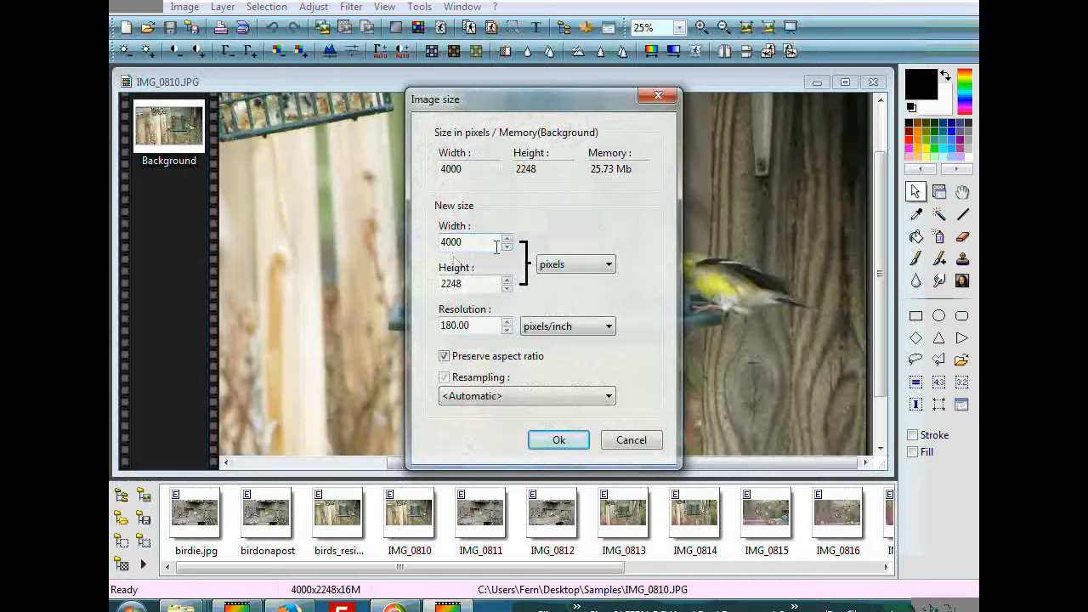
left_click(608, 264)
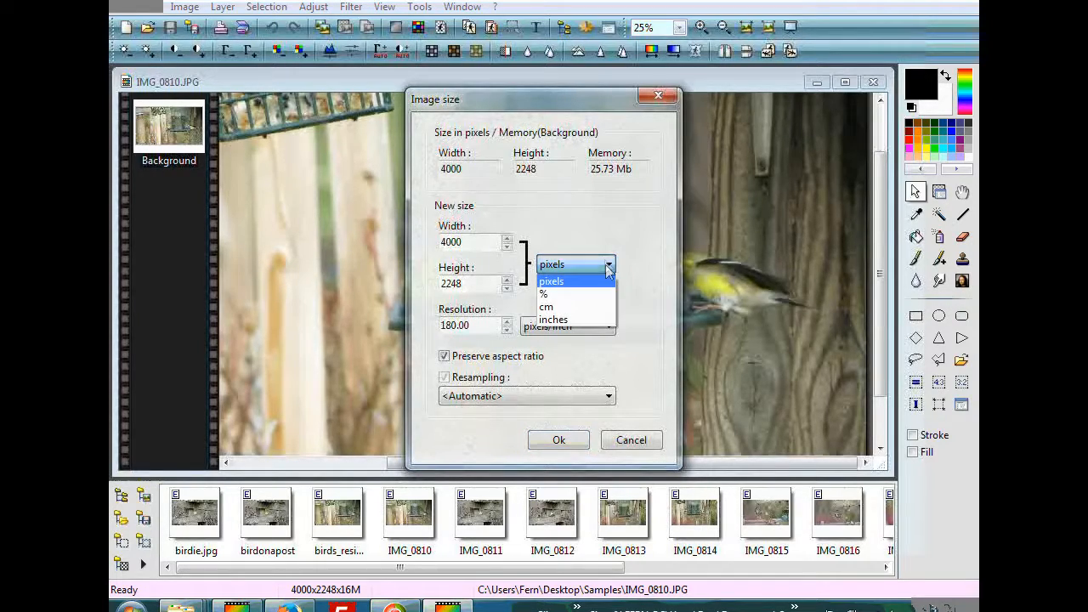
left_click(593, 319)
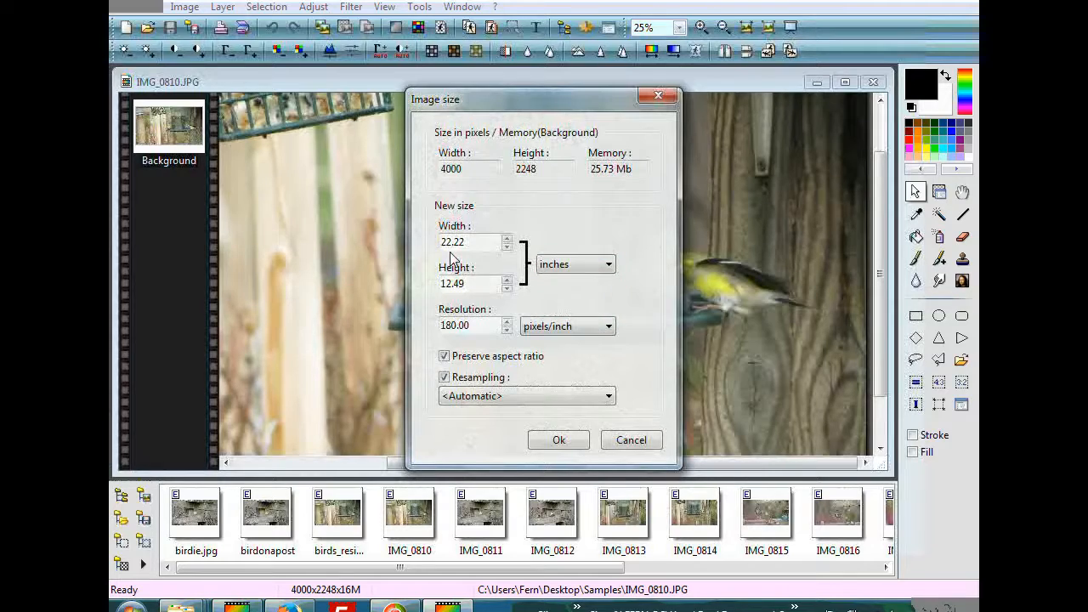
left_click(611, 266)
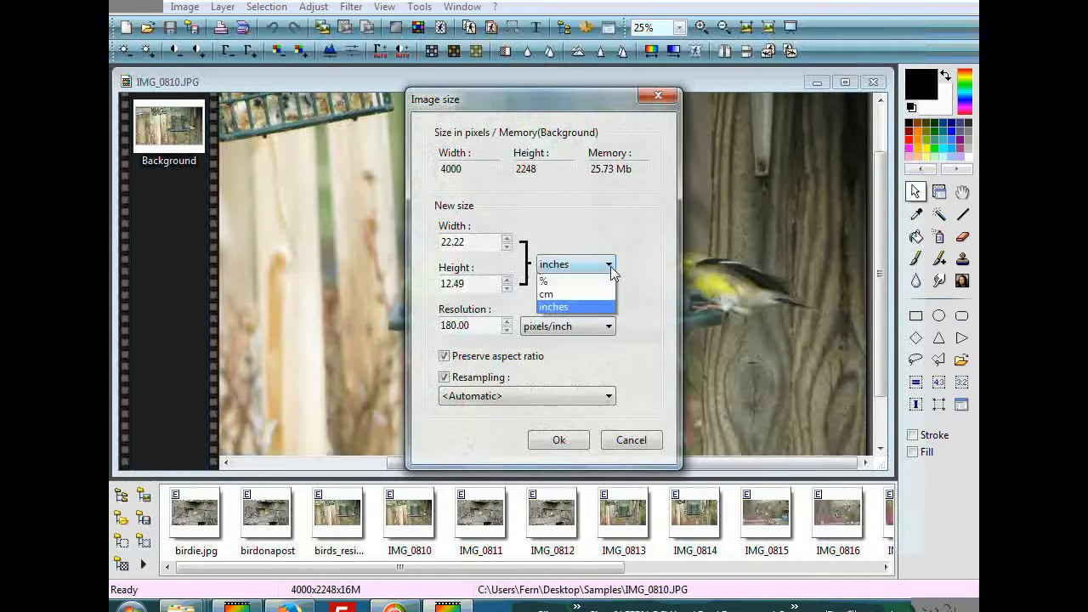
left_click(616, 281)
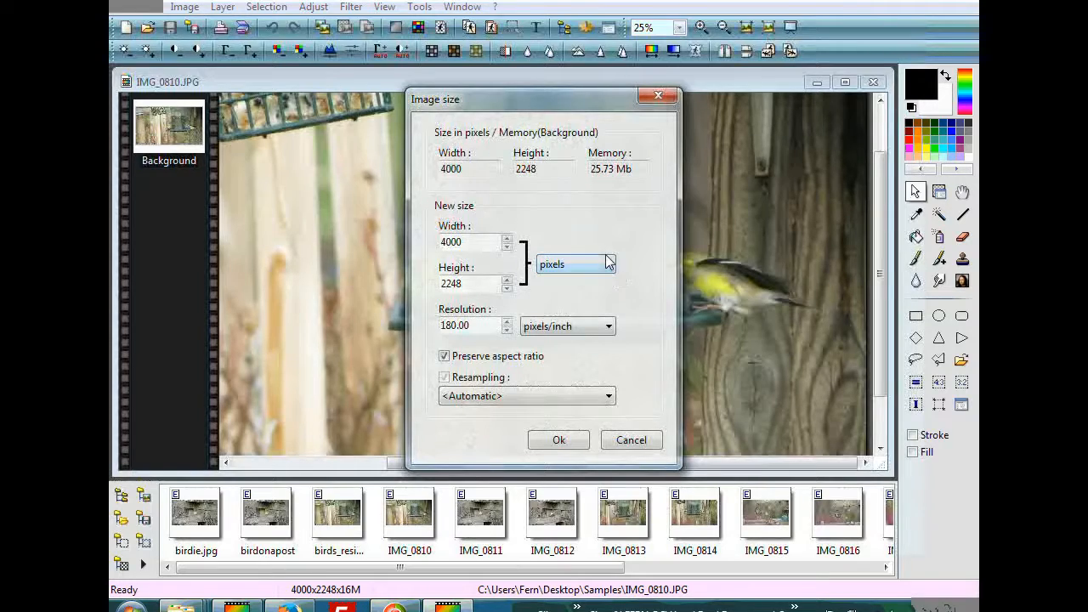
Try a new width of 1000 pixels with the aspect ratio preserved, and discard the resize
double_click(480, 244)
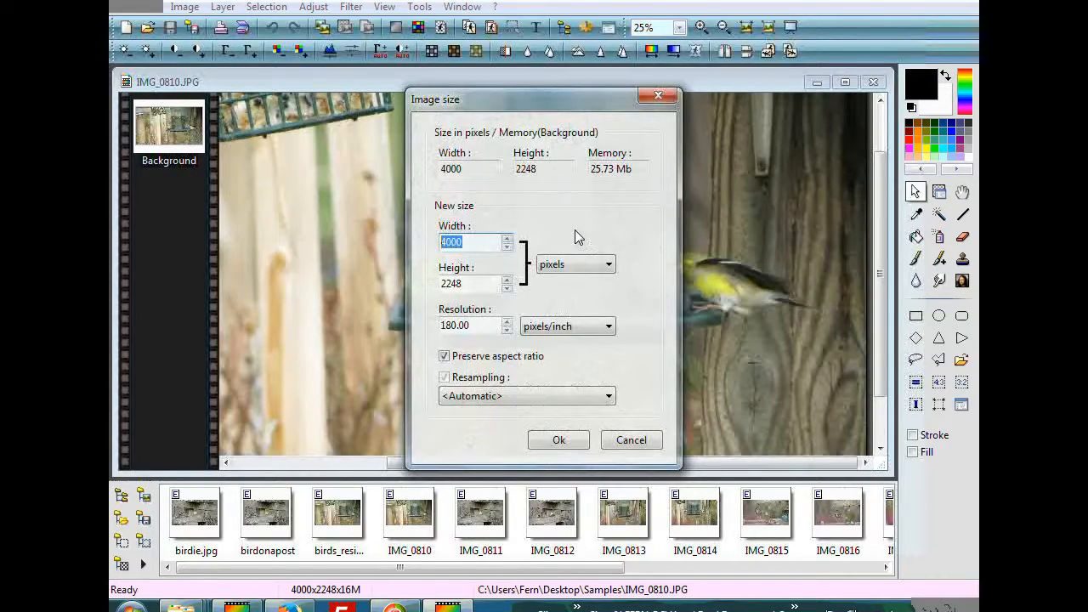
type("1000")
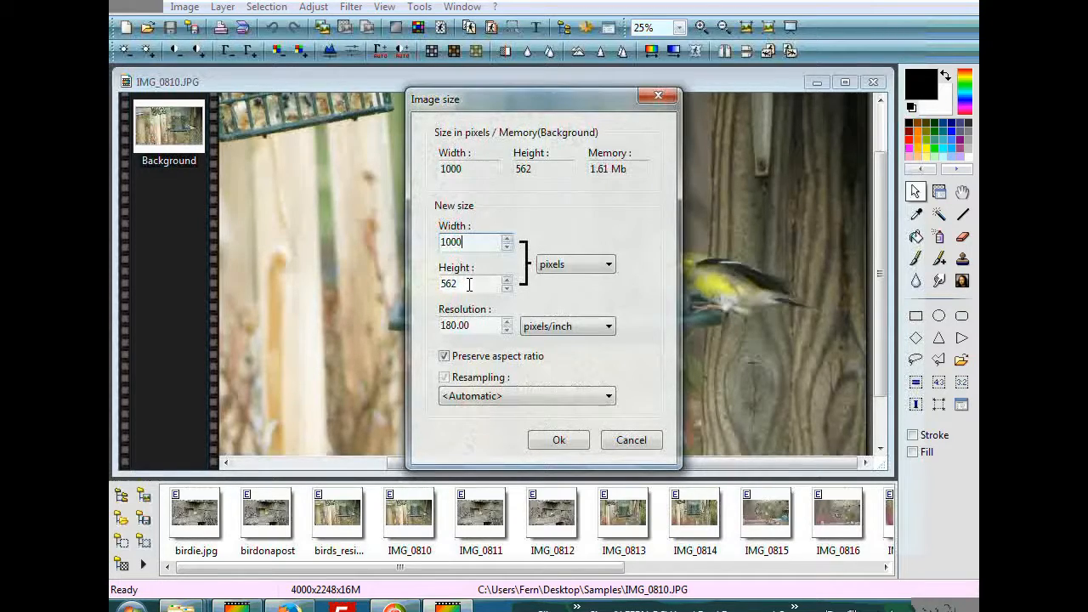
left_click(632, 440)
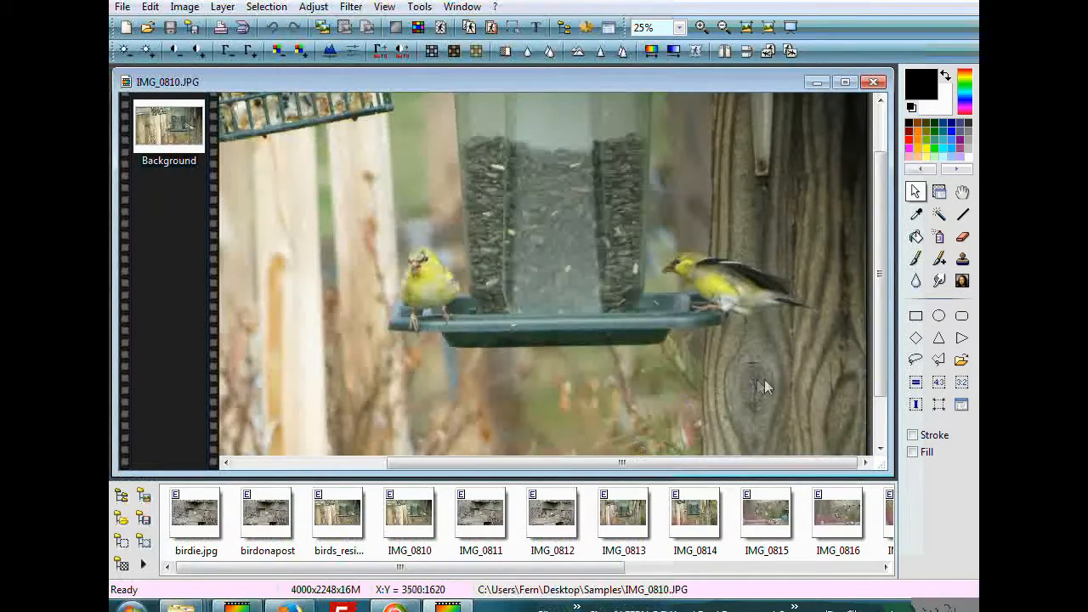
Try resizing the photo to 1000 pixels wide without preserving the aspect ratio, and undo the resize
left_click(184, 6)
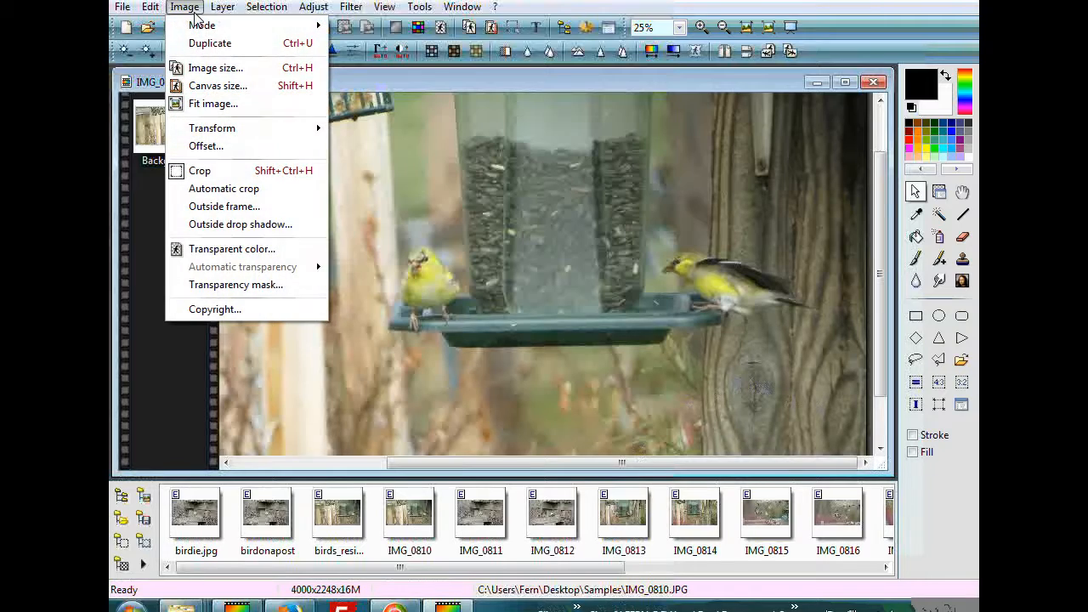
left_click(213, 68)
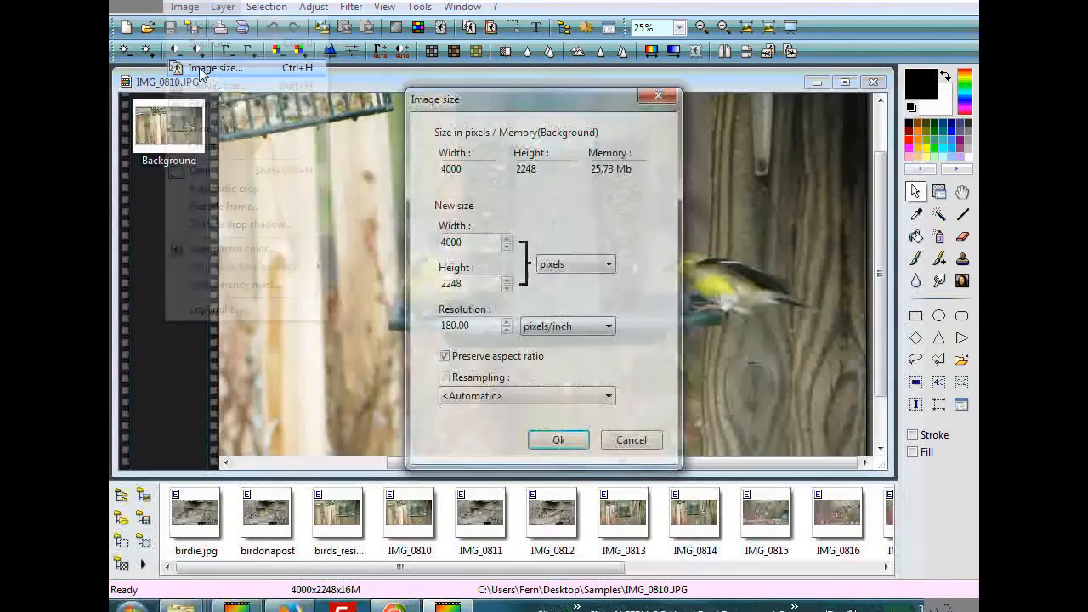
left_click(444, 357)
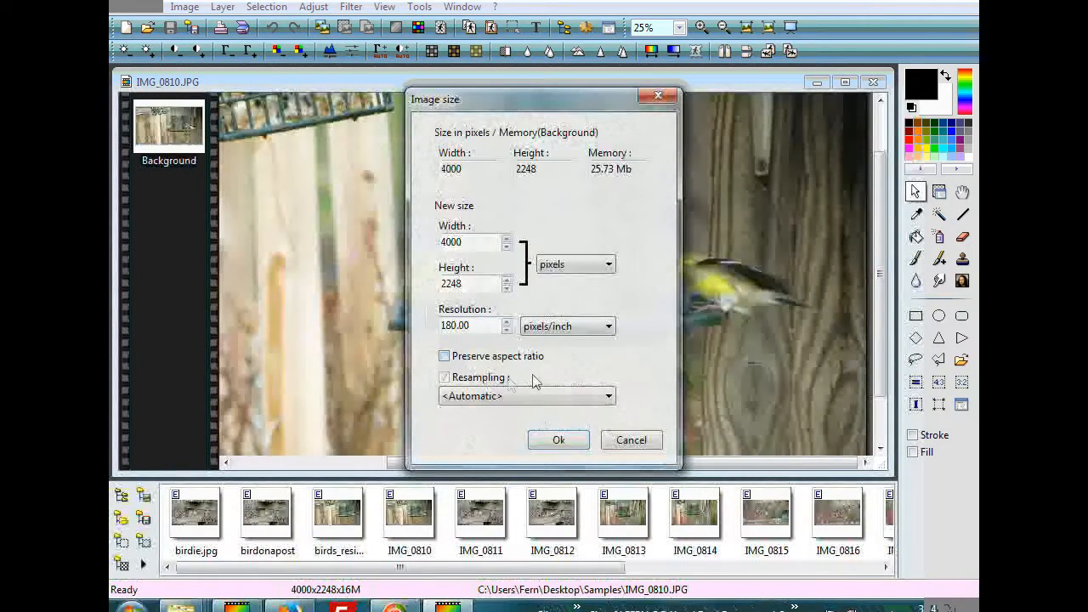
left_click(477, 240)
left_click_drag(477, 240, 414, 246)
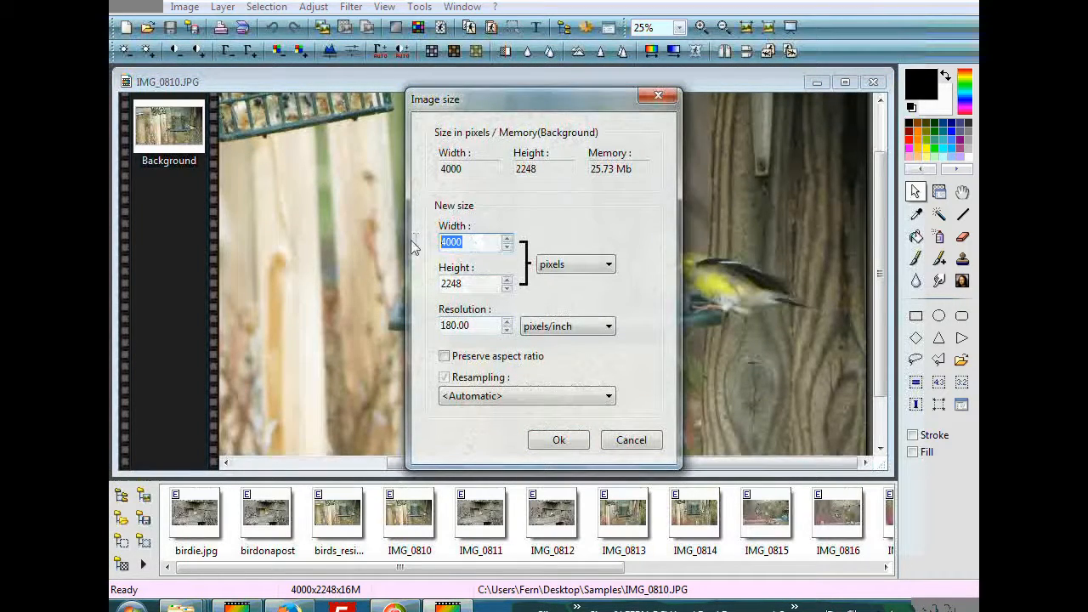
type("1000")
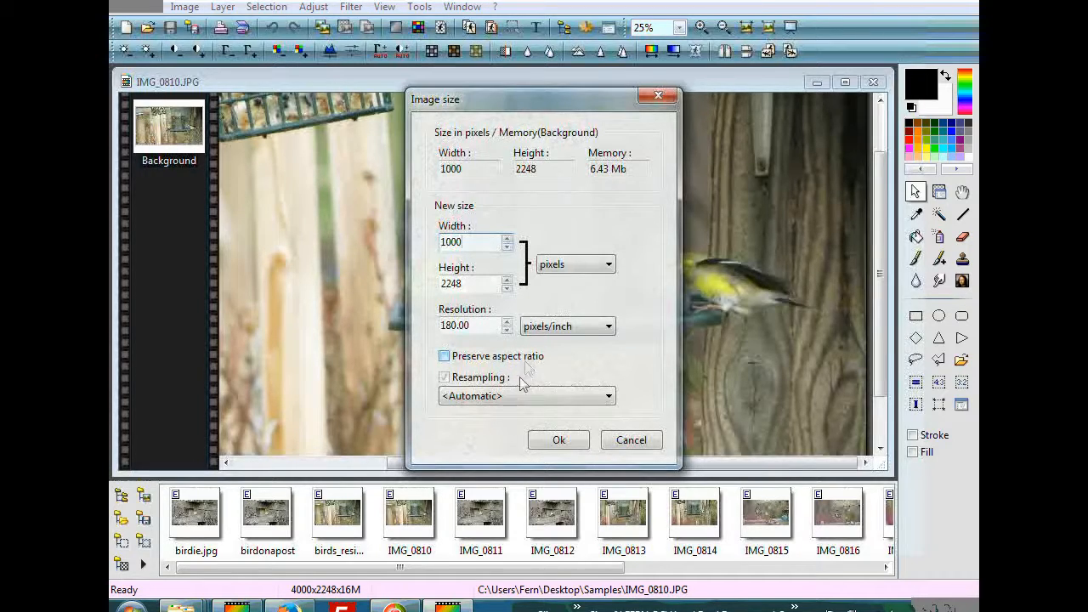
left_click(557, 441)
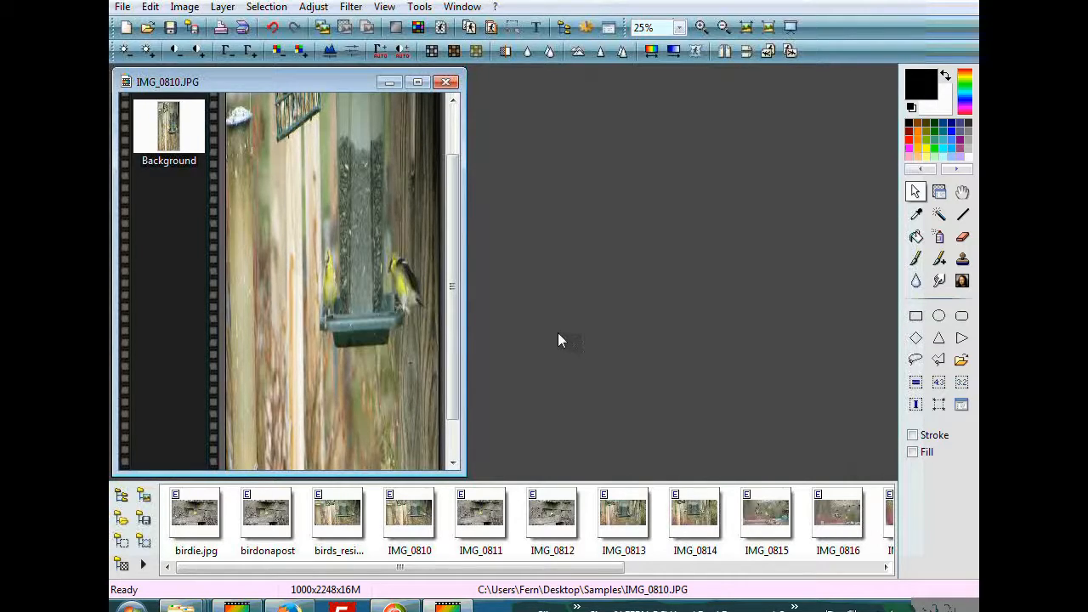
left_click(273, 30)
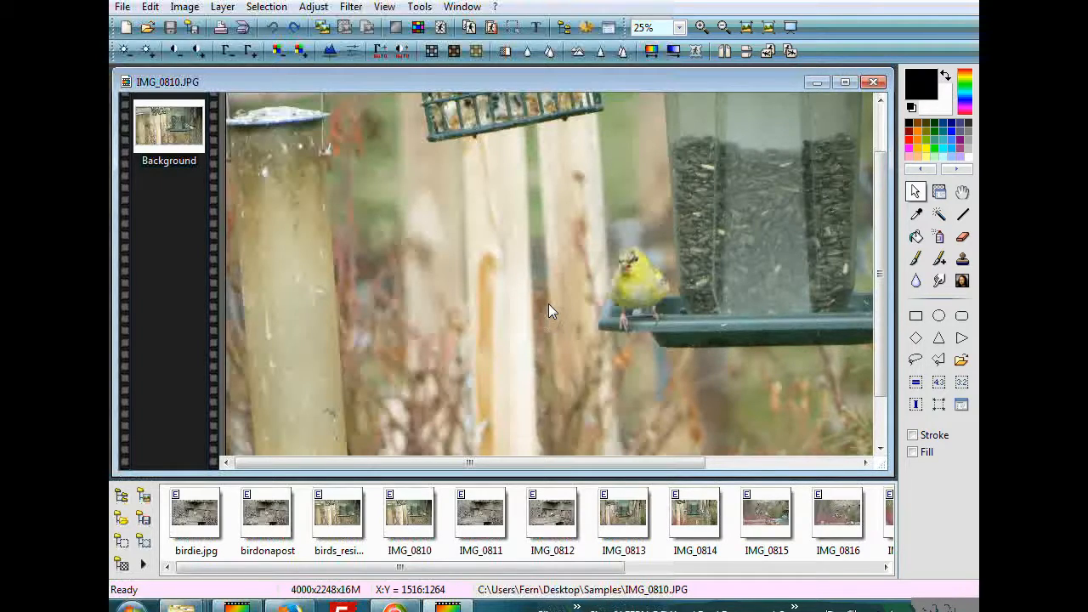
Resize the photo to 1000 pixels wide with the aspect ratio preserved, and view it at 100% zoom
left_click(178, 8)
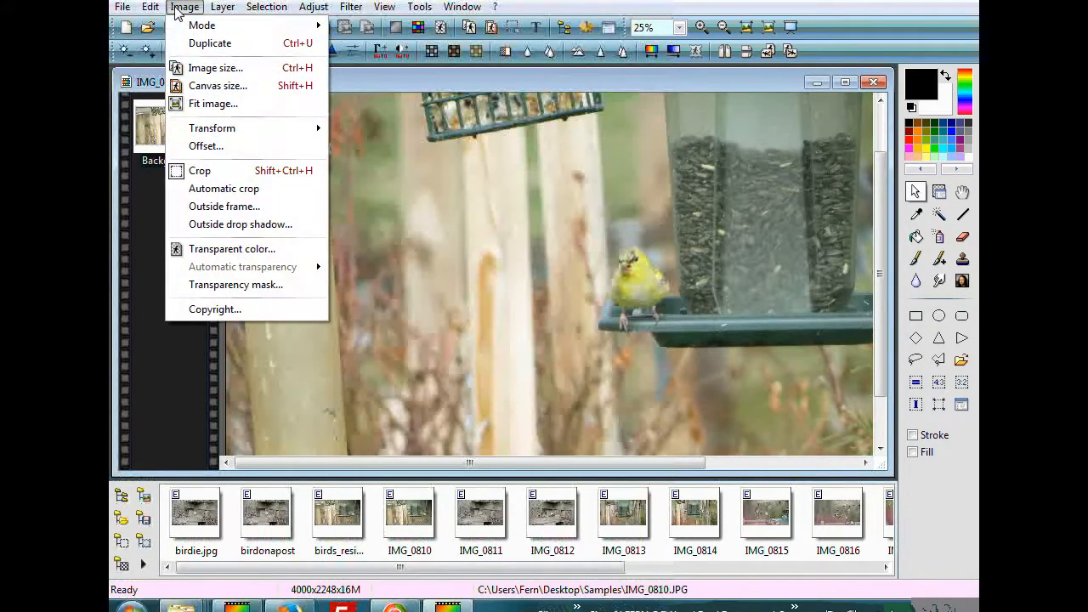
left_click(204, 68)
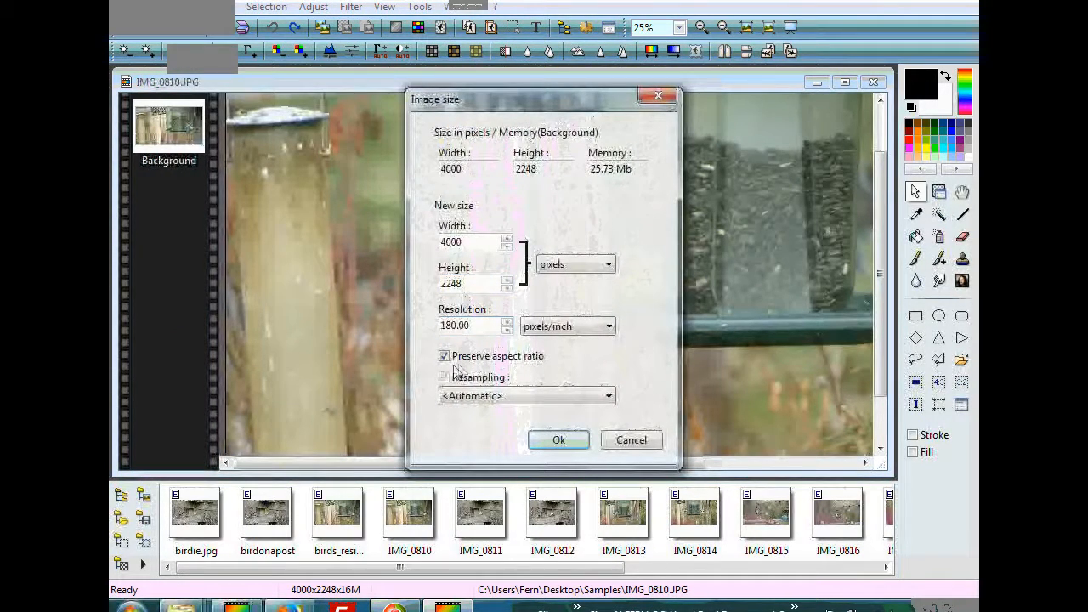
double_click(459, 242)
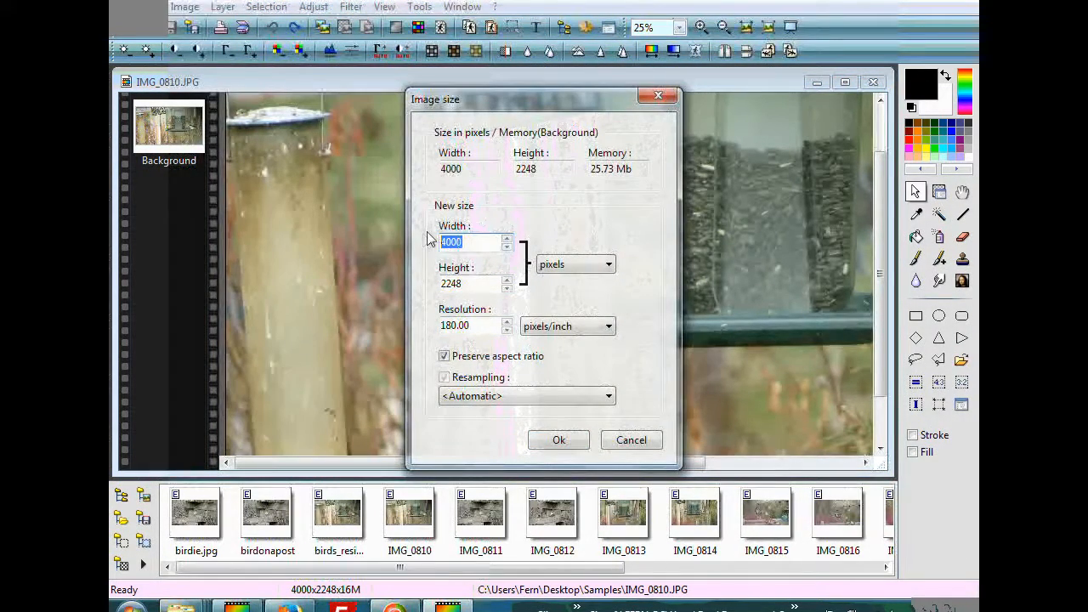
type("1000")
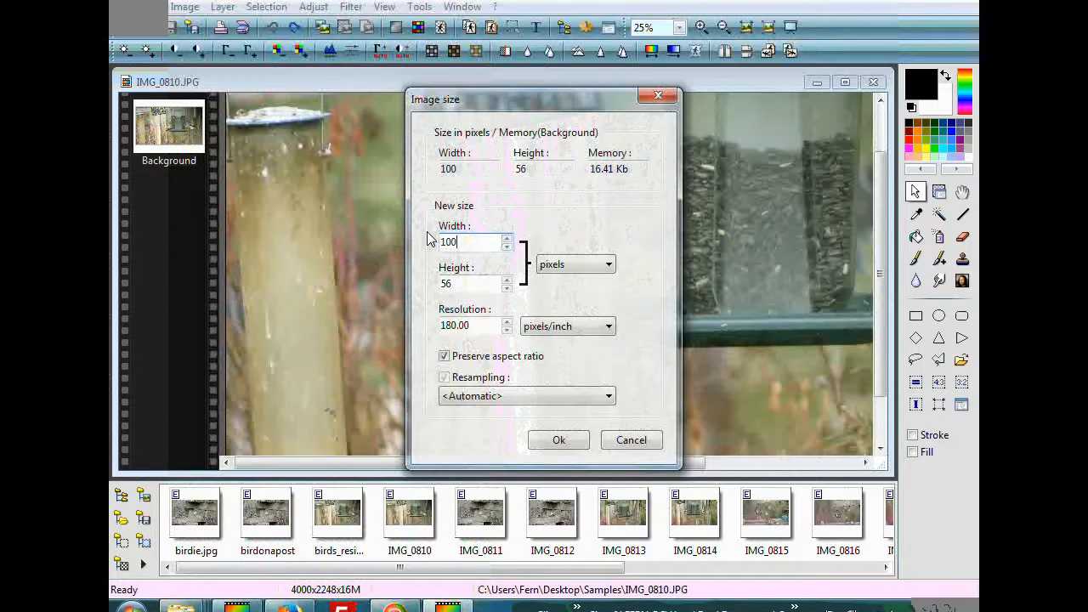
left_click(559, 440)
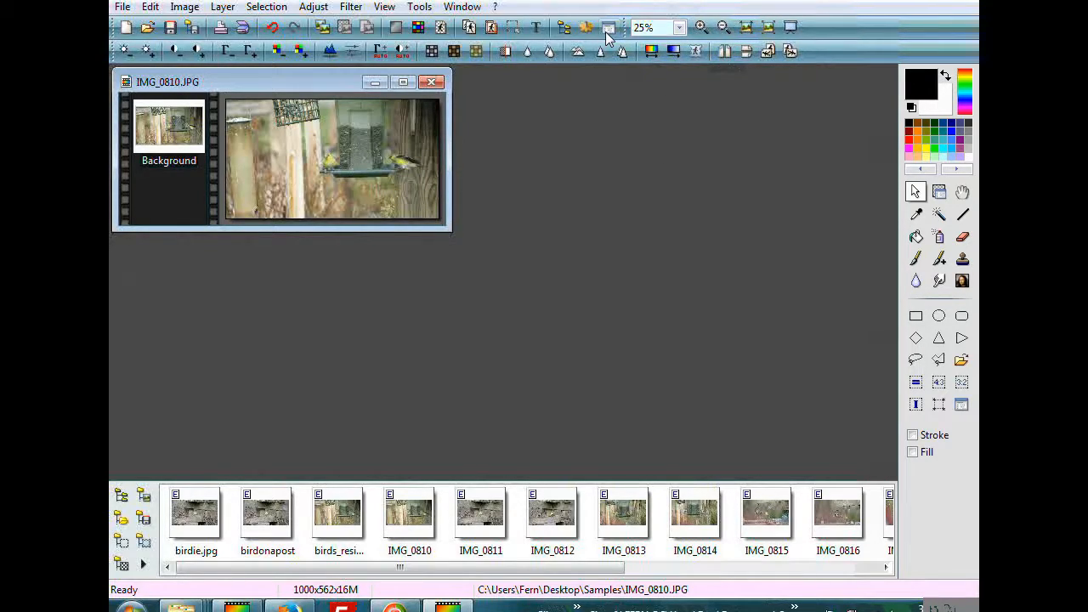
left_click(679, 27)
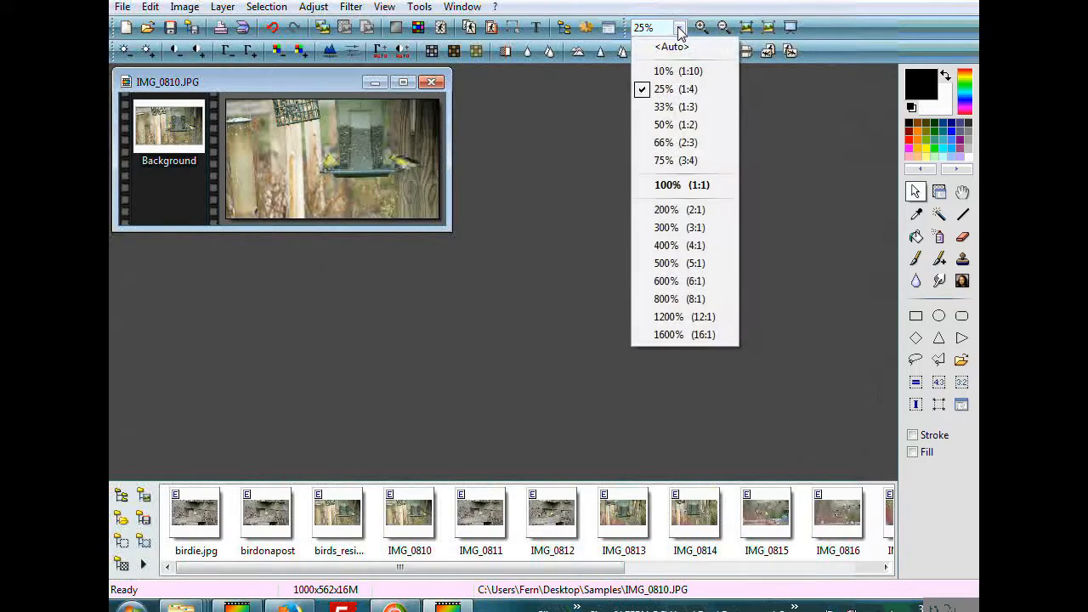
left_click(672, 184)
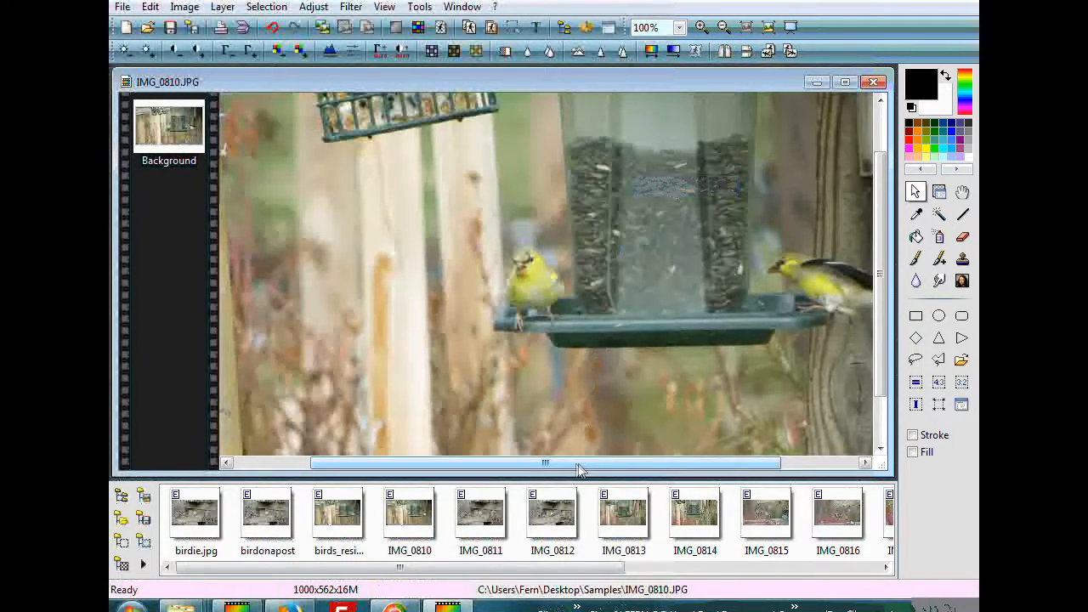
Start saving the resized photo as a separate JPEG copy named bbirdie in the Samples folder
left_click_drag(578, 464, 637, 460)
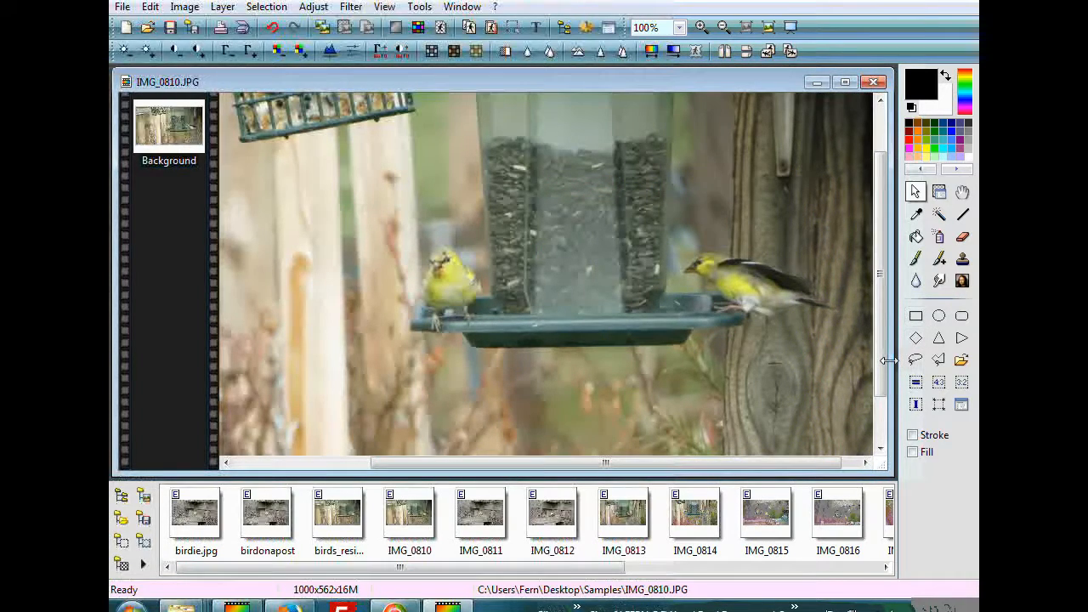
left_click_drag(882, 369, 882, 293)
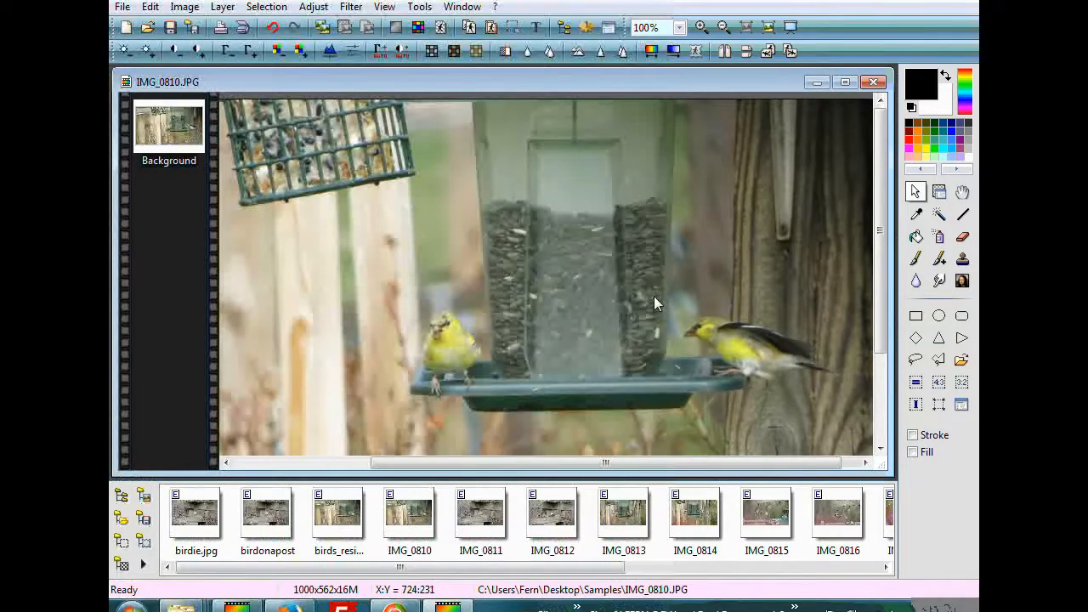
left_click(123, 7)
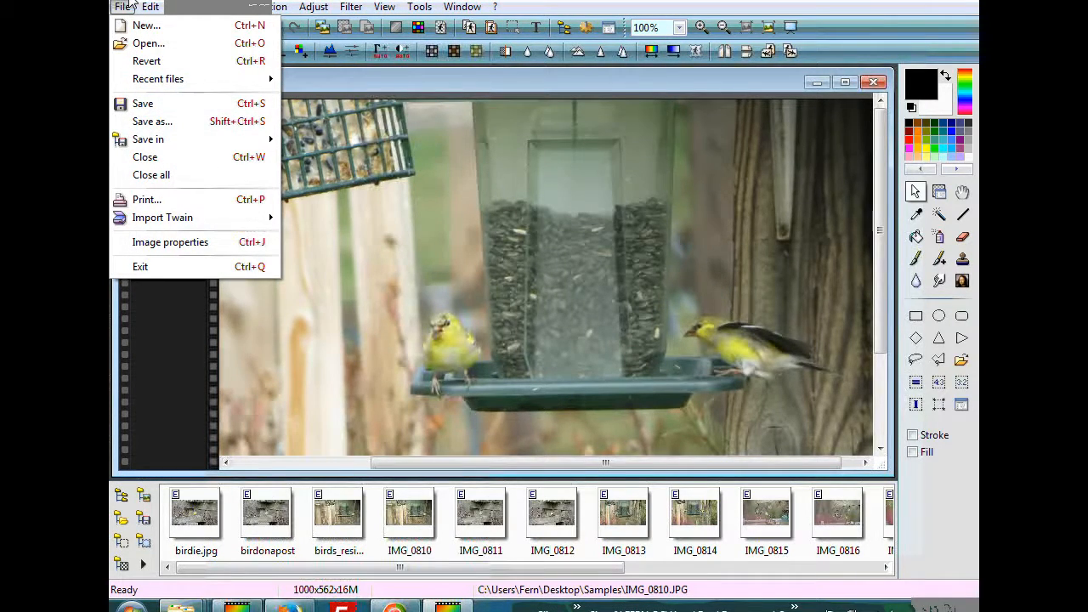
left_click(153, 124)
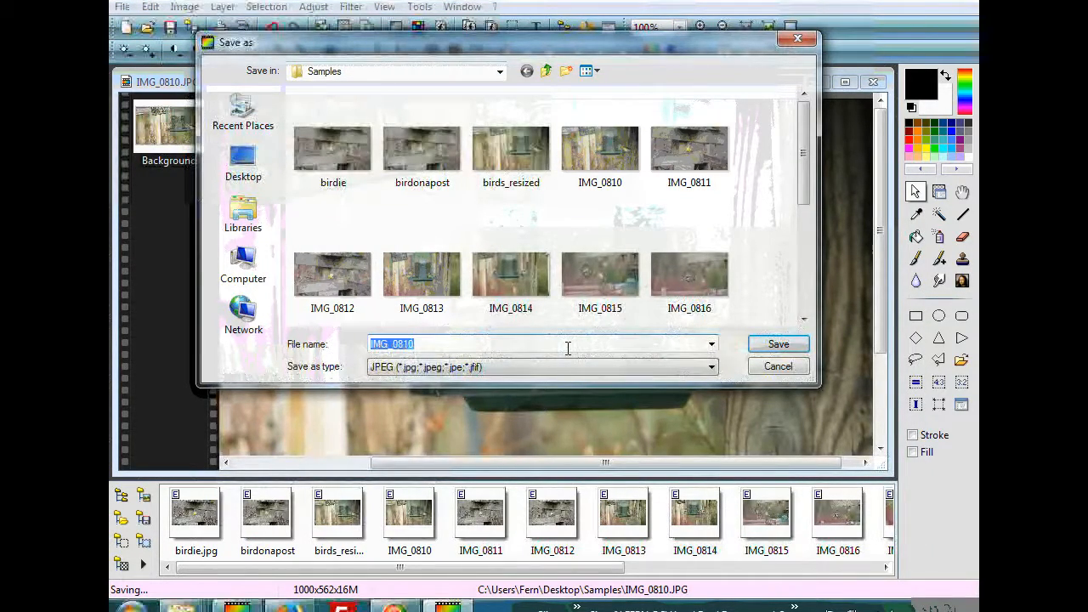
left_click_drag(568, 347, 346, 358)
type("bbirdie")
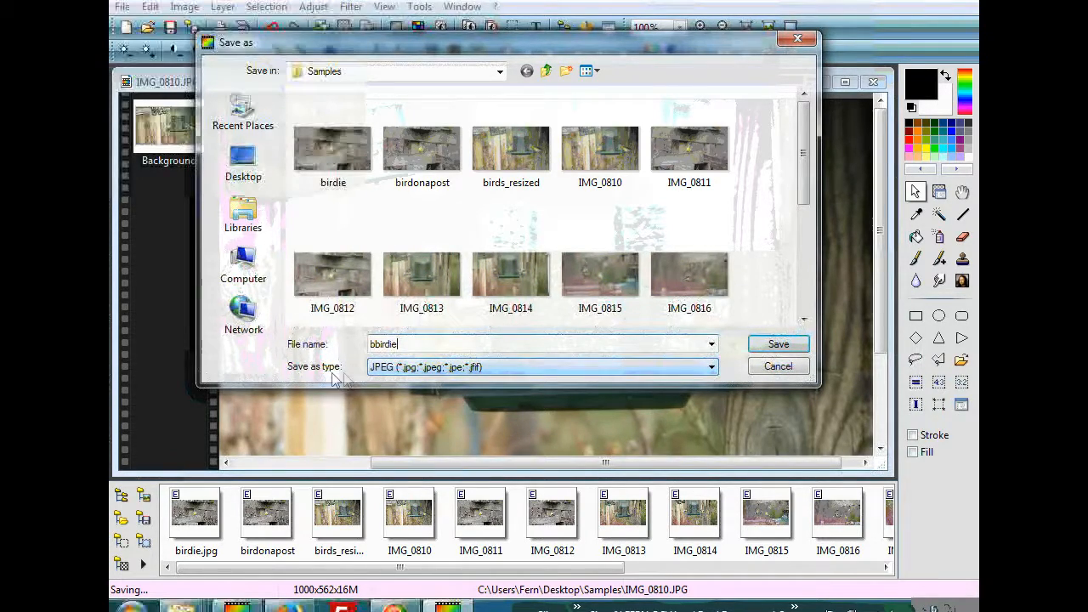
left_click(412, 374)
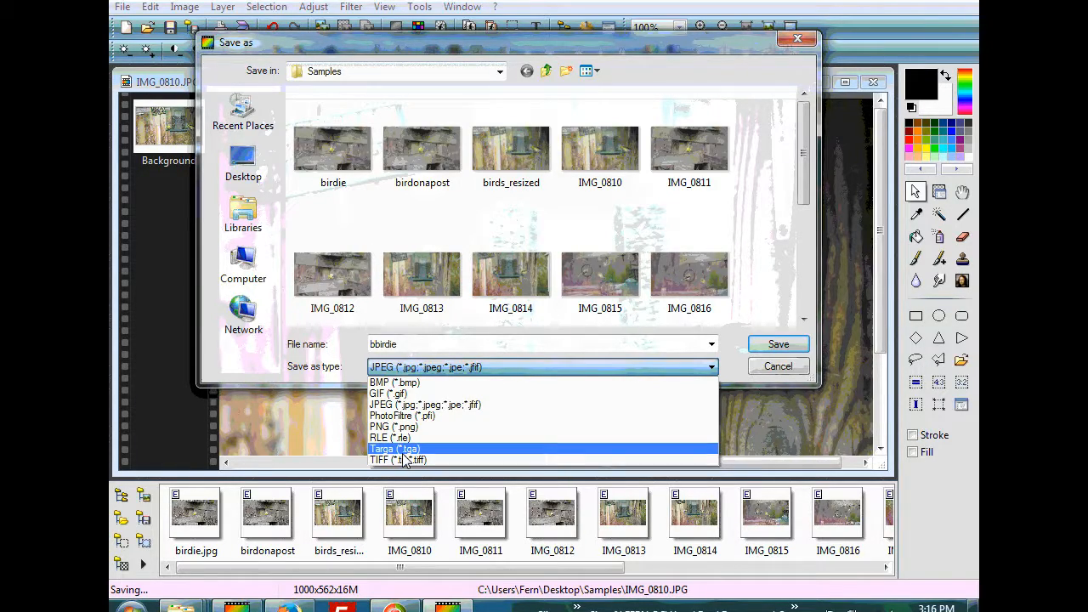
left_click(432, 369)
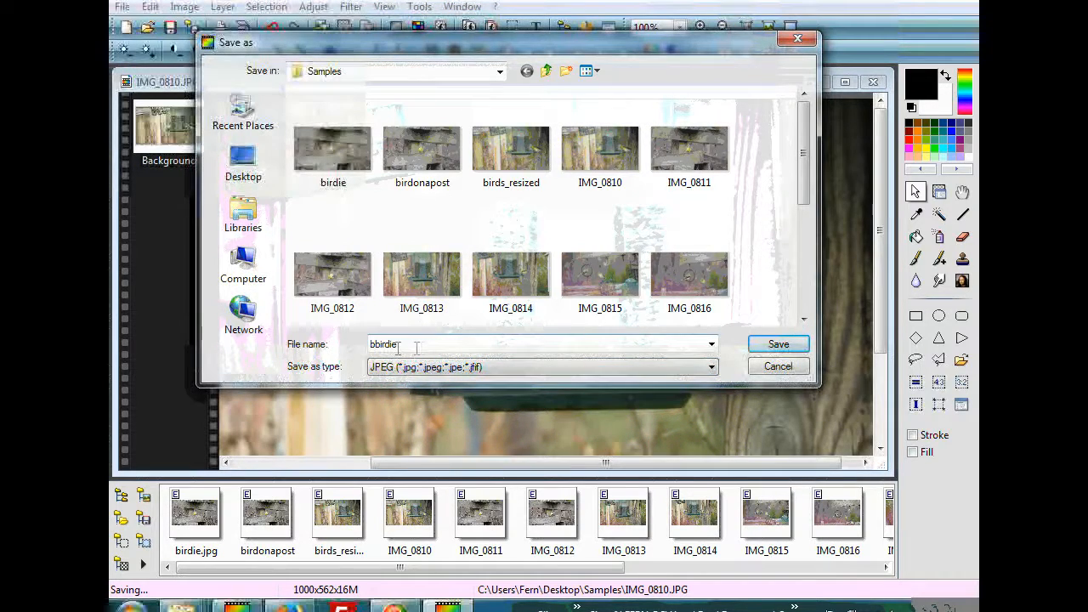
Save the copy as a progressive JPEG at compression 90 with its EXIF/IPTC data preserved, and close the image
left_click(774, 344)
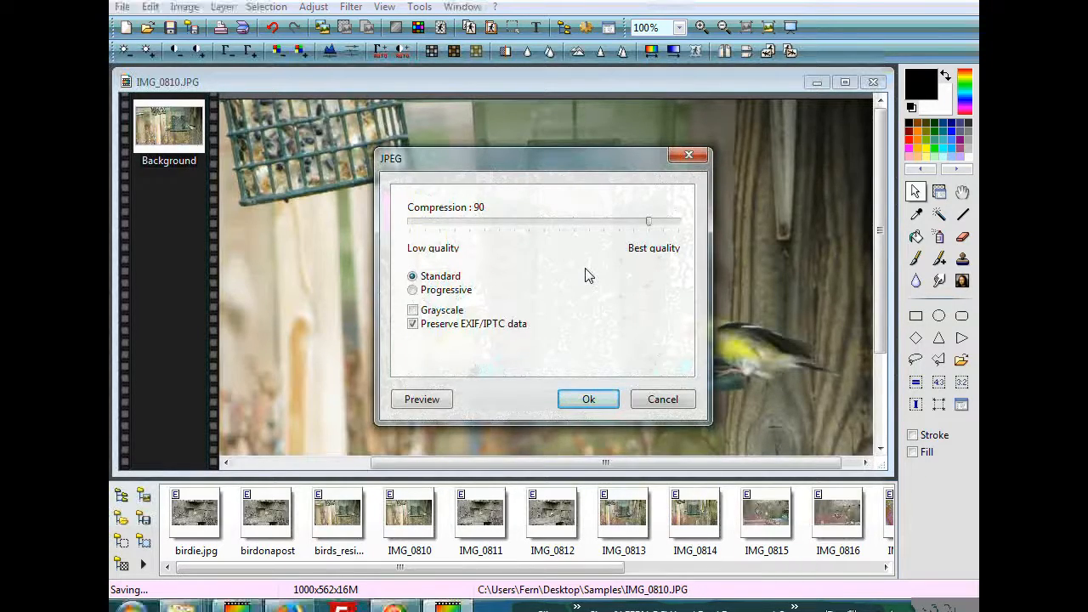
left_click(449, 292)
left_click(587, 400)
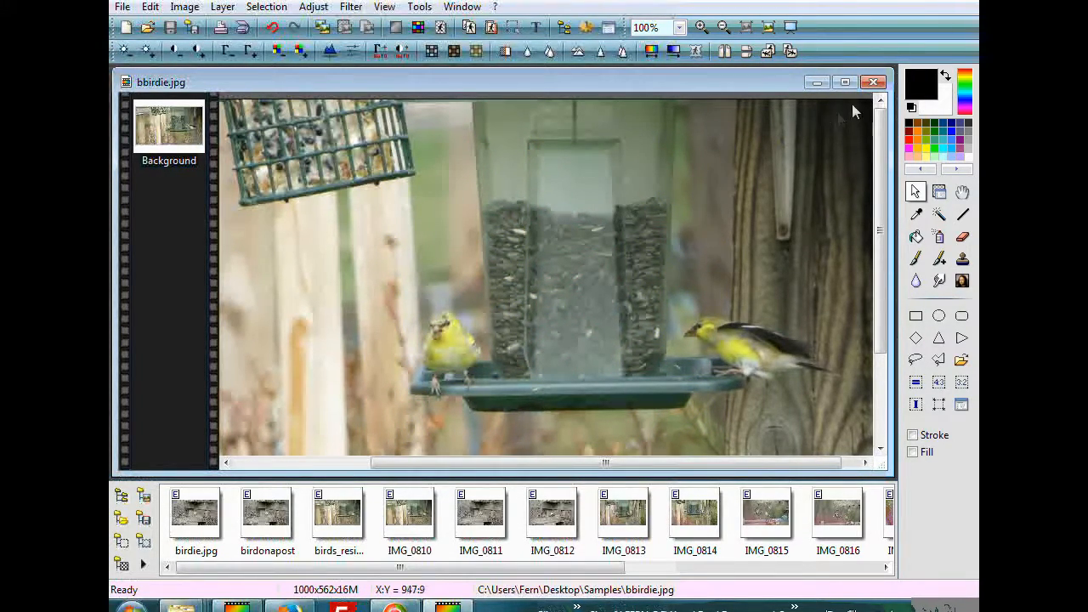
left_click(877, 85)
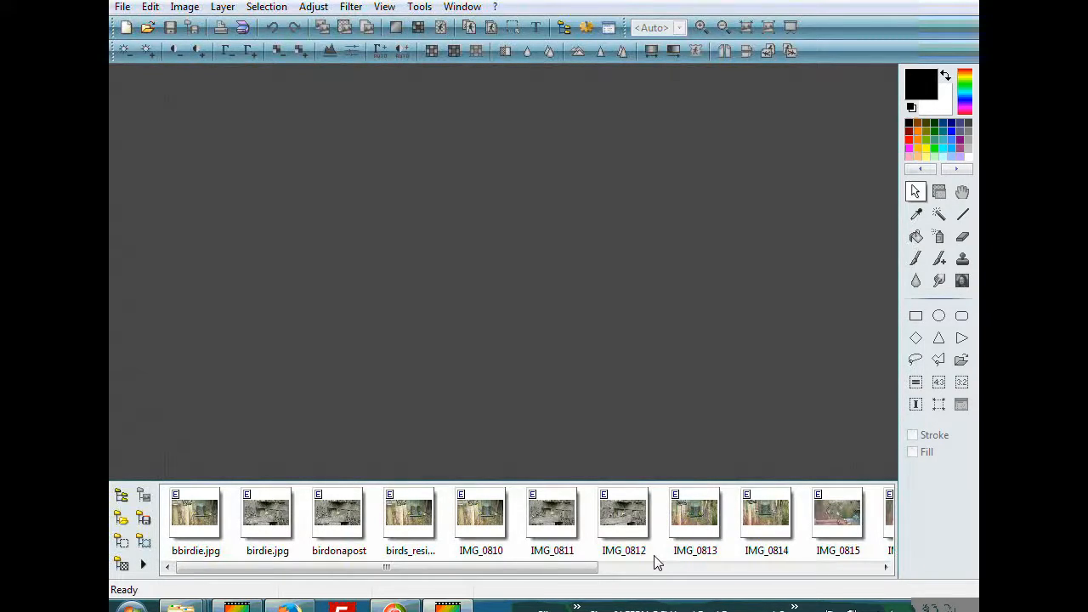
Open the IMG_0818 thumbnail as a new image, and close both the photo and PhotoFiltre
left_click_drag(578, 568, 751, 568)
left_click(744, 527)
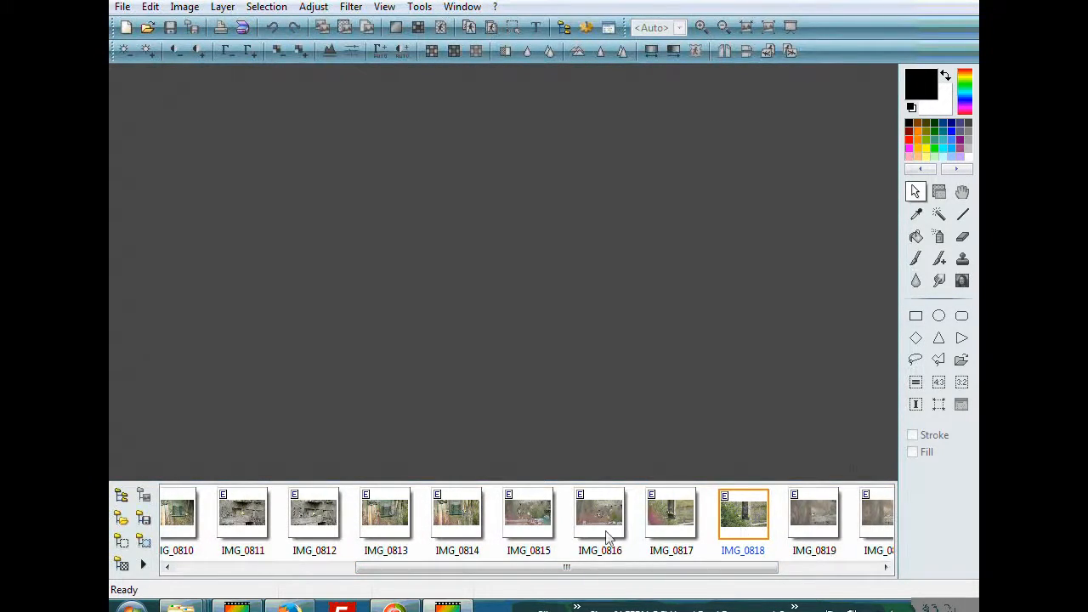
right_click(747, 527)
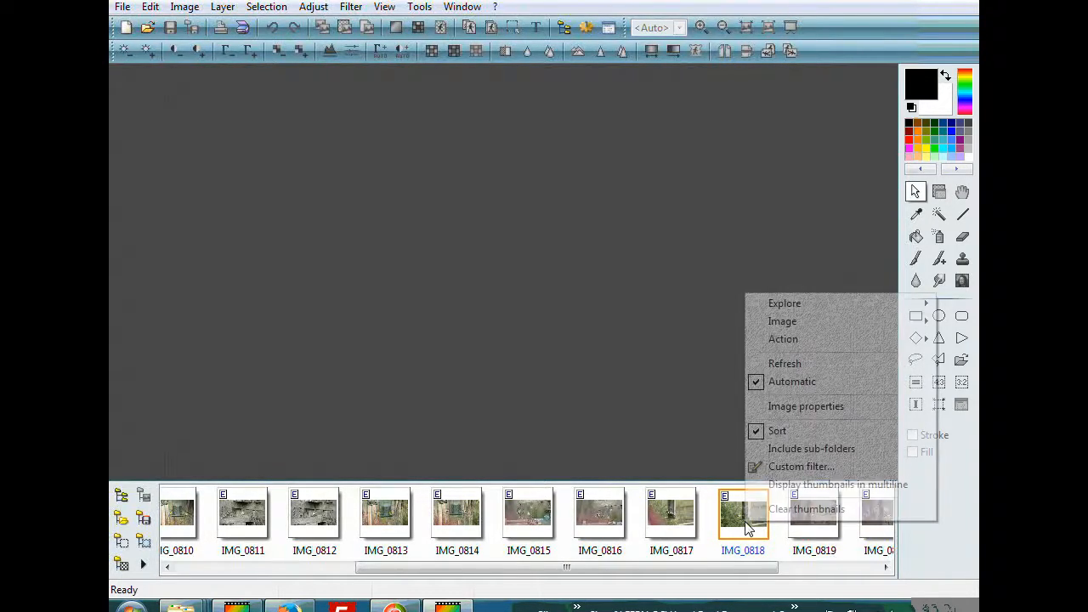
mouse_move(804, 340)
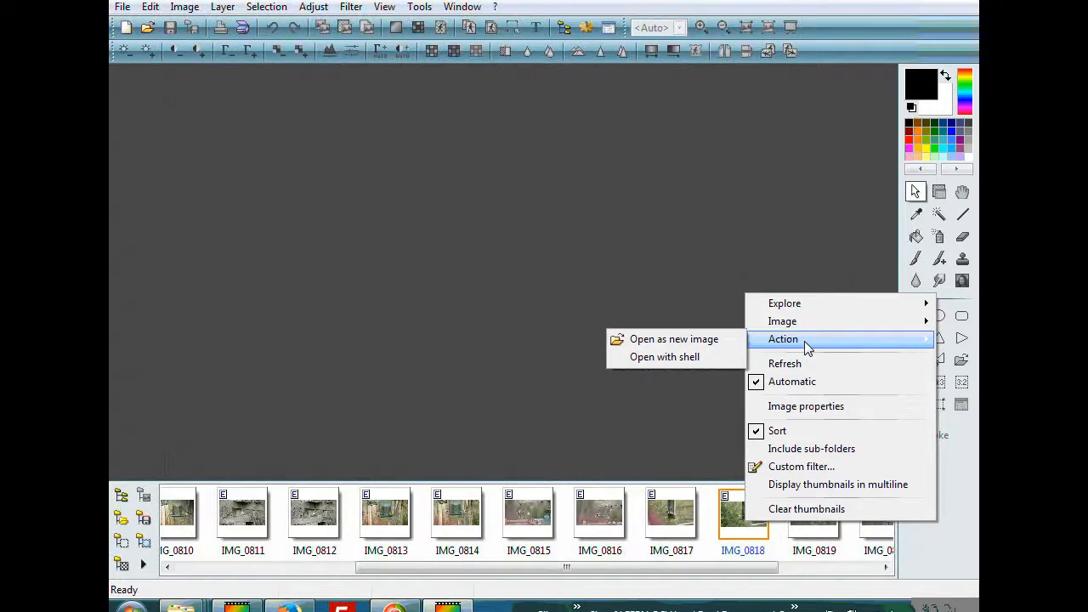
left_click(717, 344)
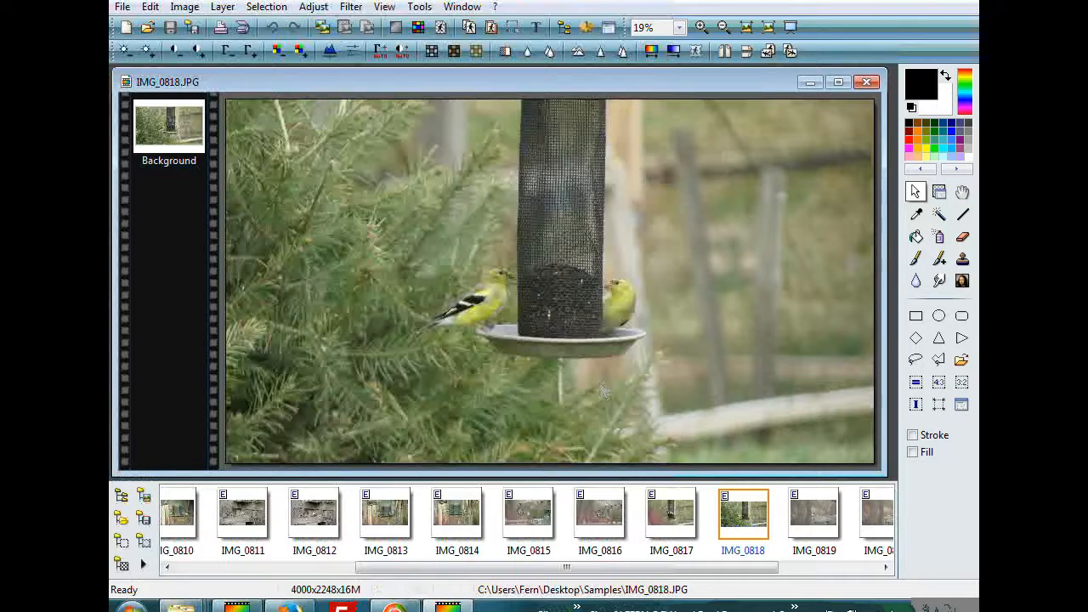
left_click(868, 83)
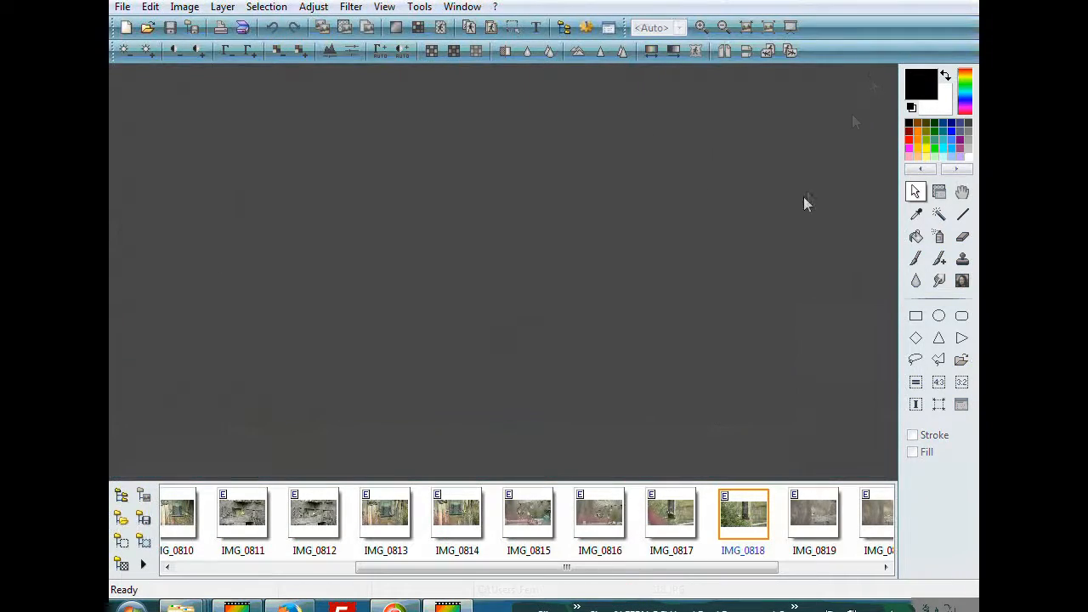
left_click(960, 1)
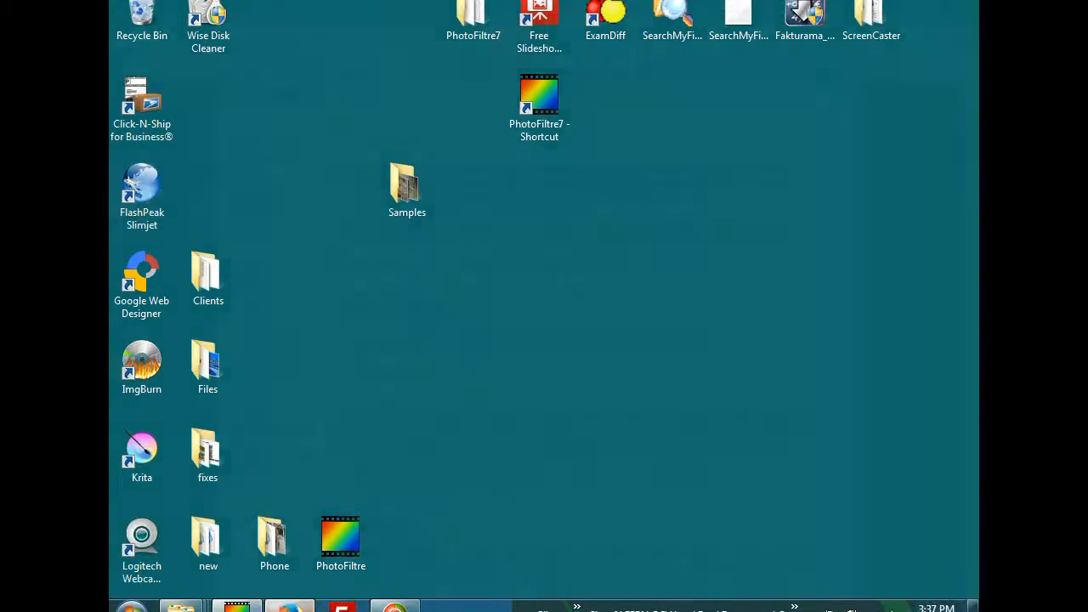
Switch to Firefox, close the PhotoFiltre news page and look over the Fern Wood Computer Services home page
left_click(289, 605)
left_click(644, 12)
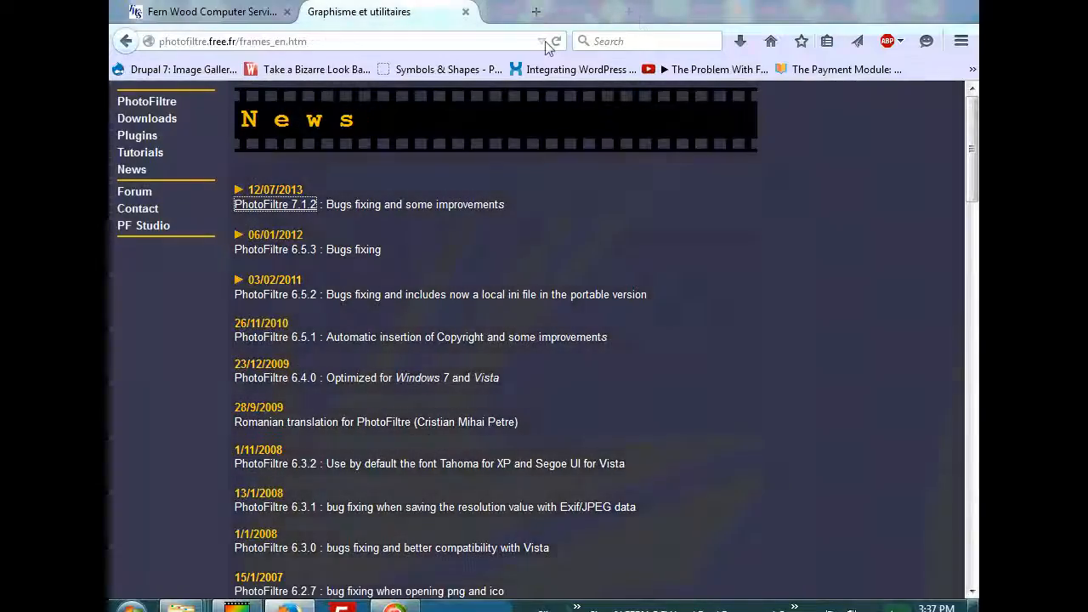
left_click(466, 12)
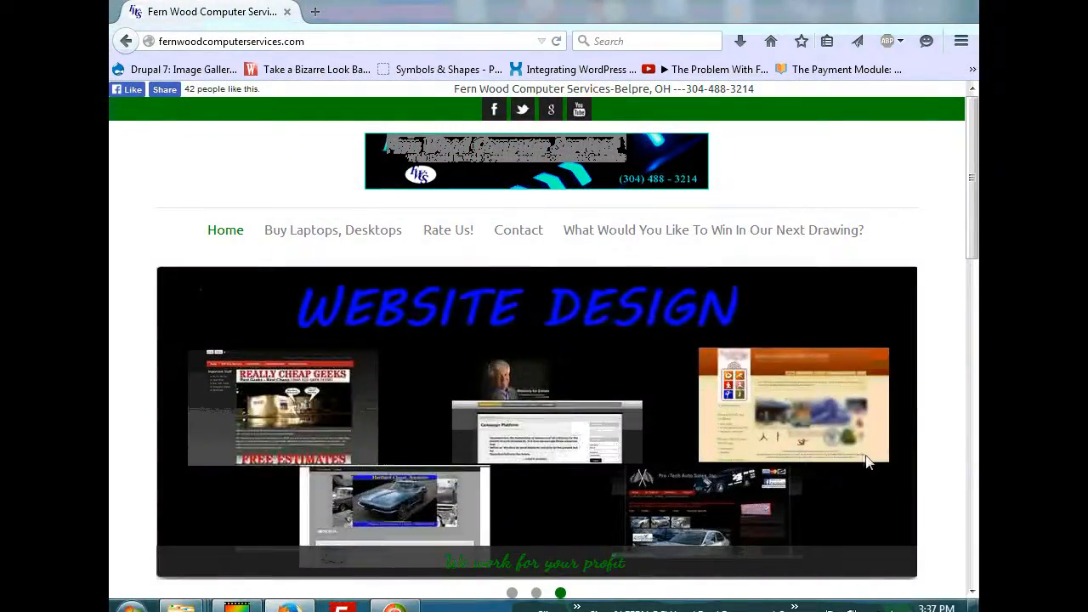
scroll(831, 454, "down", 4)
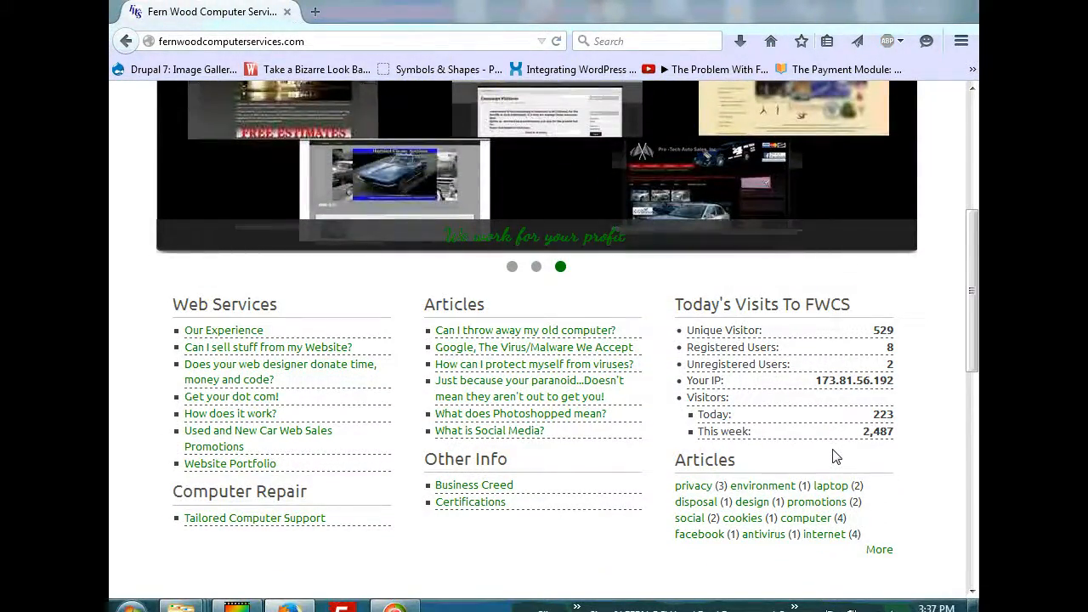